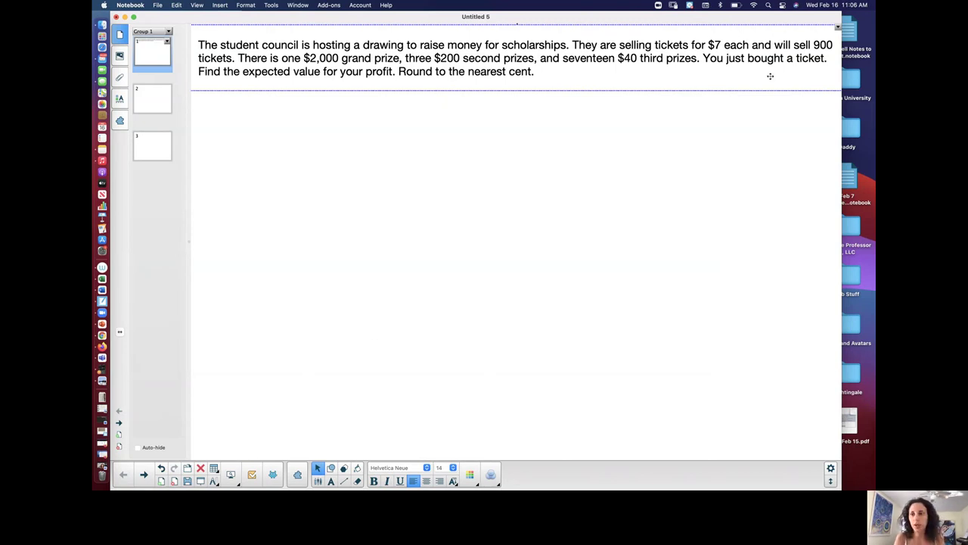
Maximize the SMART Notebook window and switch to the blank page 2
double_click(841, 13)
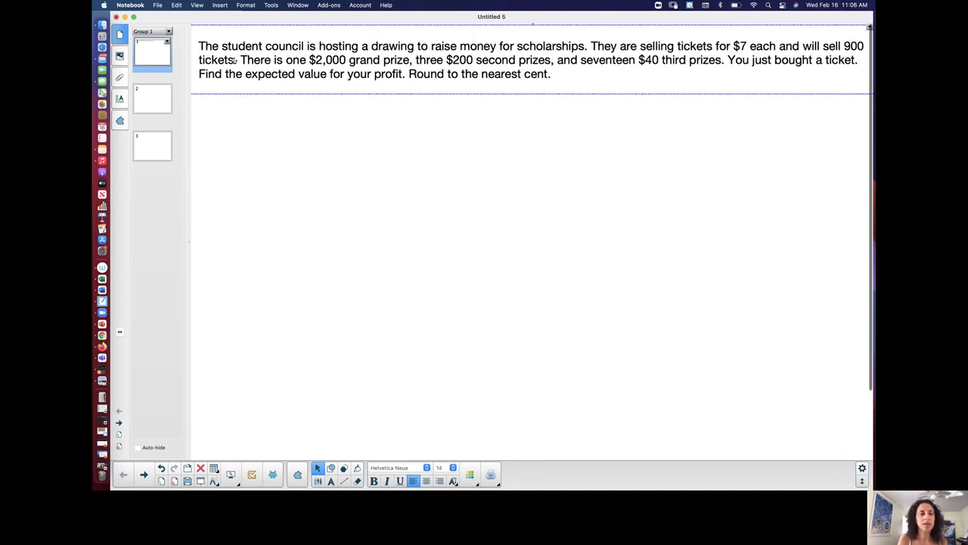
click(147, 111)
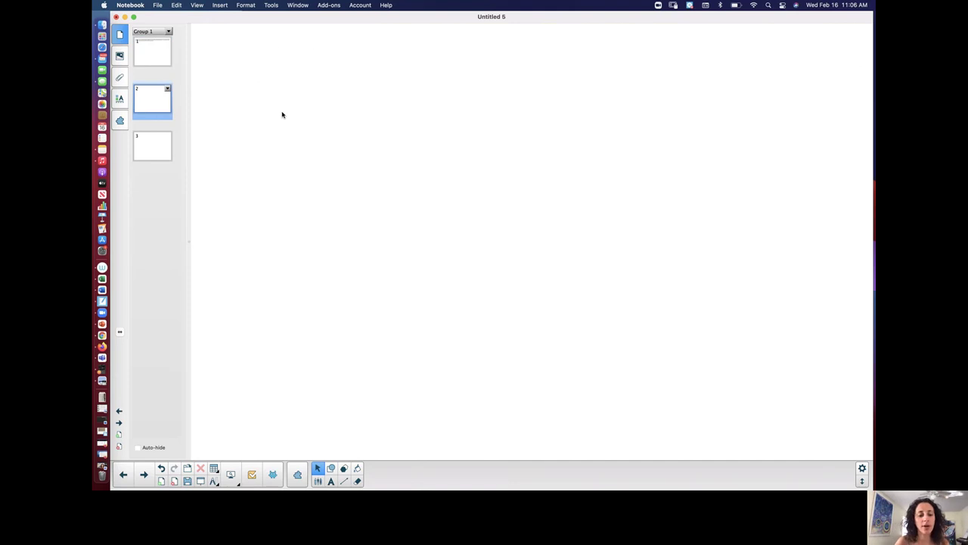
Handwrite the formula E(x) = Σ[x·P(x)] at the top of page 2 with the pen
click(319, 482)
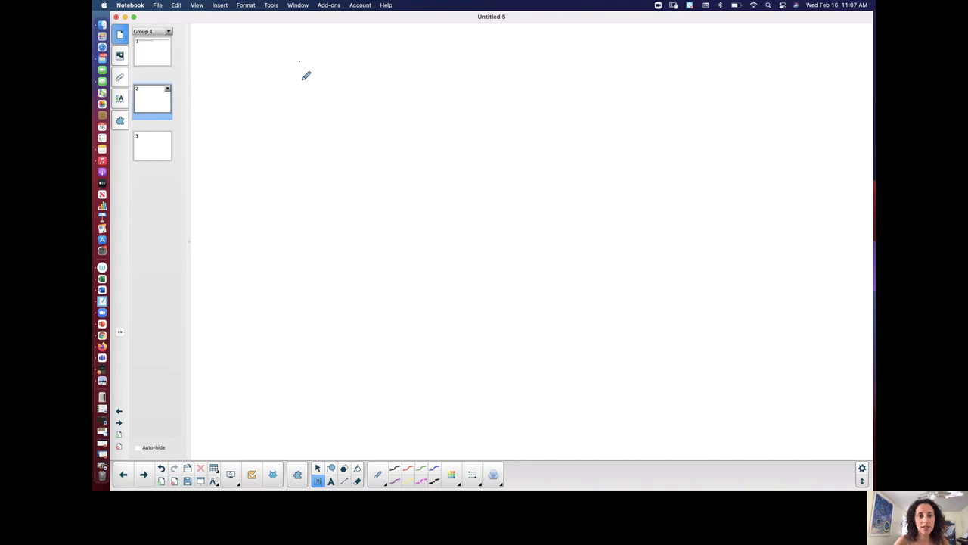
mouse_move(300, 76)
mouse_down()
mouse_move(308, 53)
mouse_move(309, 78)
mouse_move(325, 66)
mouse_move(333, 78)
mouse_move(316, 83)
mouse_move(362, 63)
mouse_up()
drag(351, 69, 361, 68)
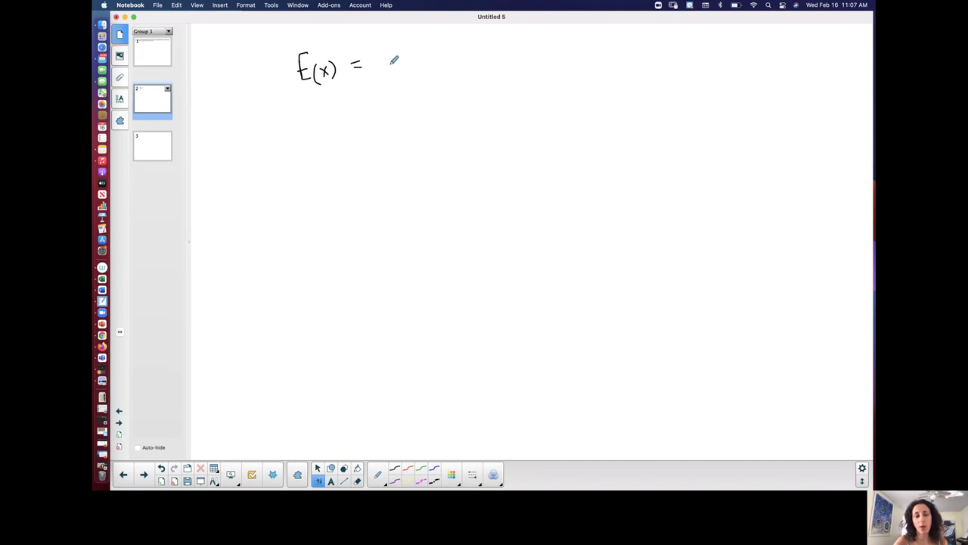
mouse_move(404, 48)
mouse_down()
mouse_move(383, 50)
mouse_move(409, 73)
mouse_move(447, 57)
mouse_move(454, 68)
mouse_up()
click(436, 60)
drag(458, 54, 466, 65)
mouse_move(467, 54)
mouse_down()
mouse_move(459, 66)
mouse_move(474, 72)
mouse_up()
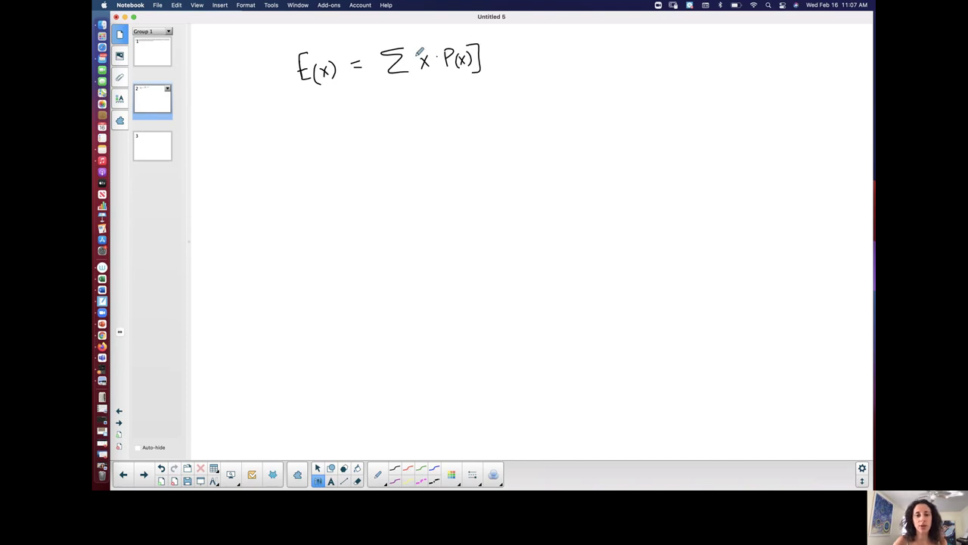
drag(422, 48, 422, 76)
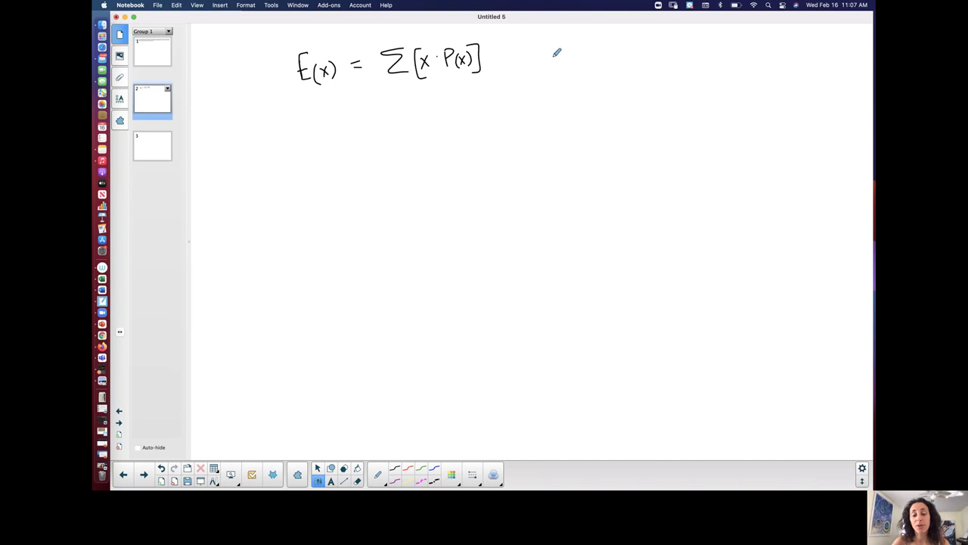
Write the note 'mean of prob. dist.' beside the formula, then return to page 1
mouse_move(559, 55)
mouse_down()
mouse_move(624, 39)
mouse_move(614, 50)
mouse_move(639, 58)
mouse_move(664, 33)
mouse_move(671, 43)
mouse_move(709, 37)
mouse_move(709, 48)
mouse_up()
drag(704, 40, 714, 39)
click(719, 44)
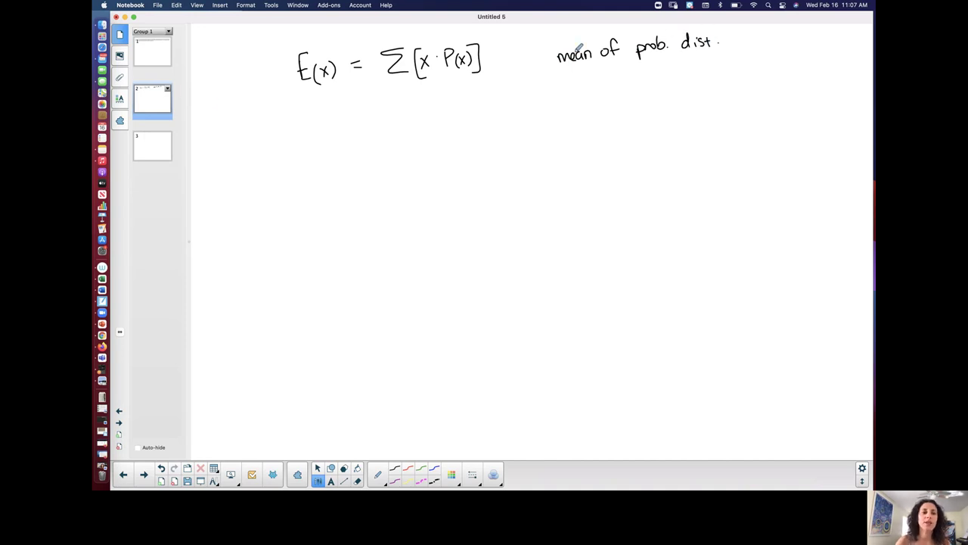
click(153, 53)
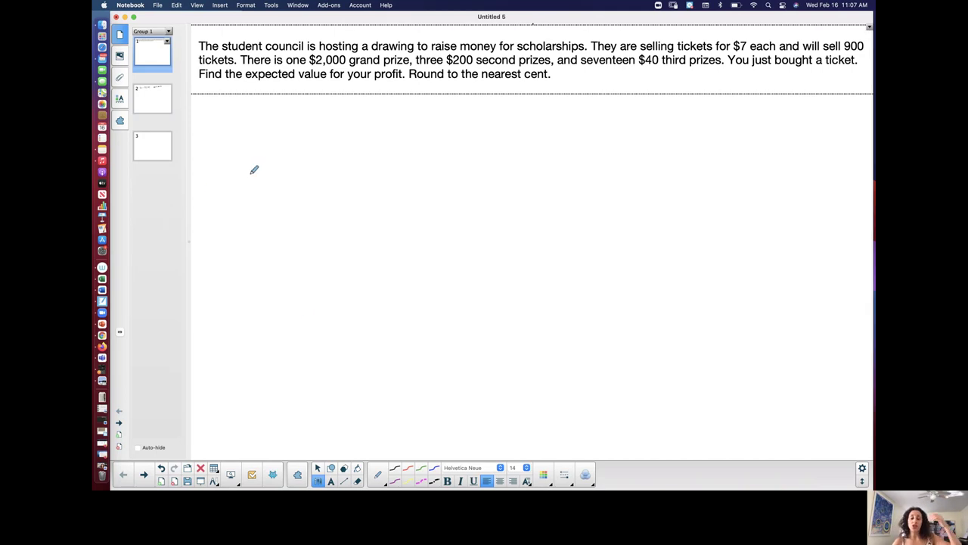
click(318, 468)
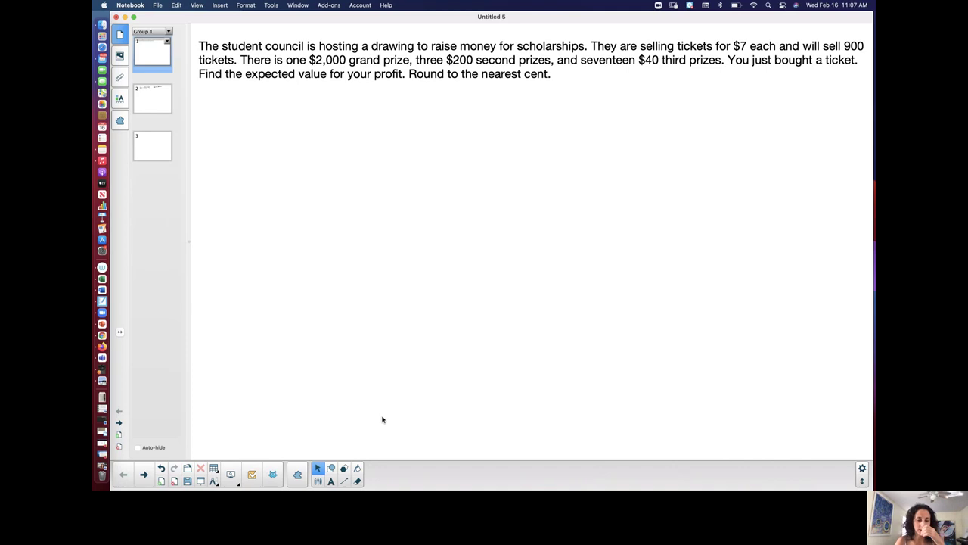
click(319, 481)
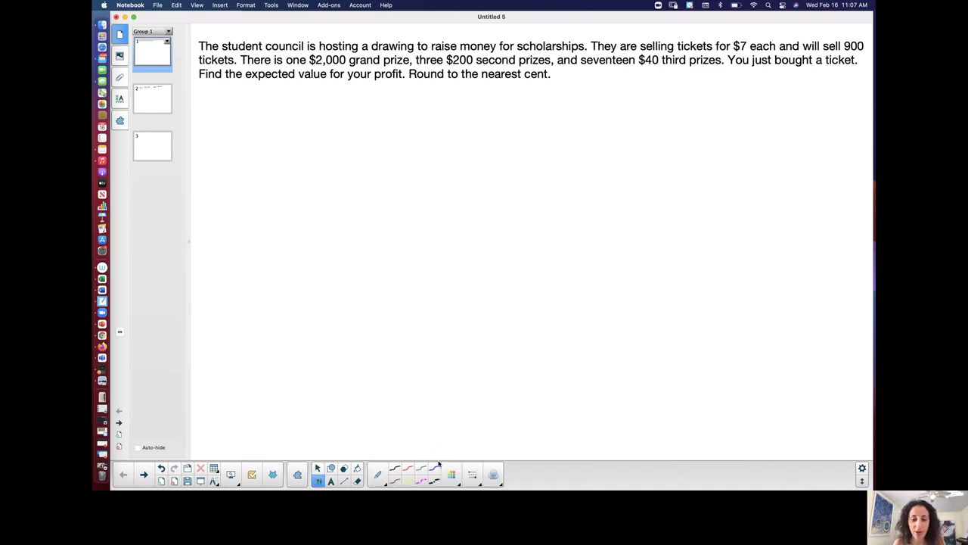
click(472, 474)
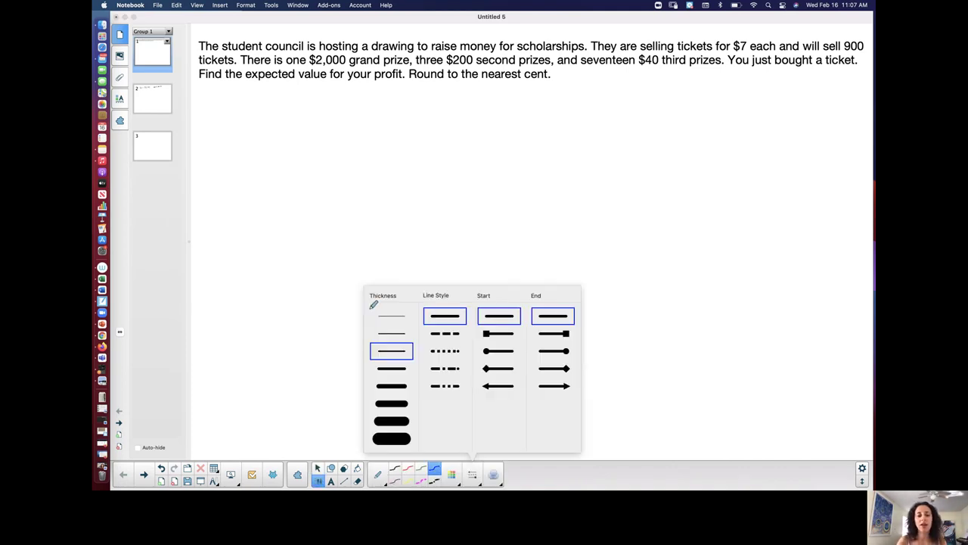
click(147, 322)
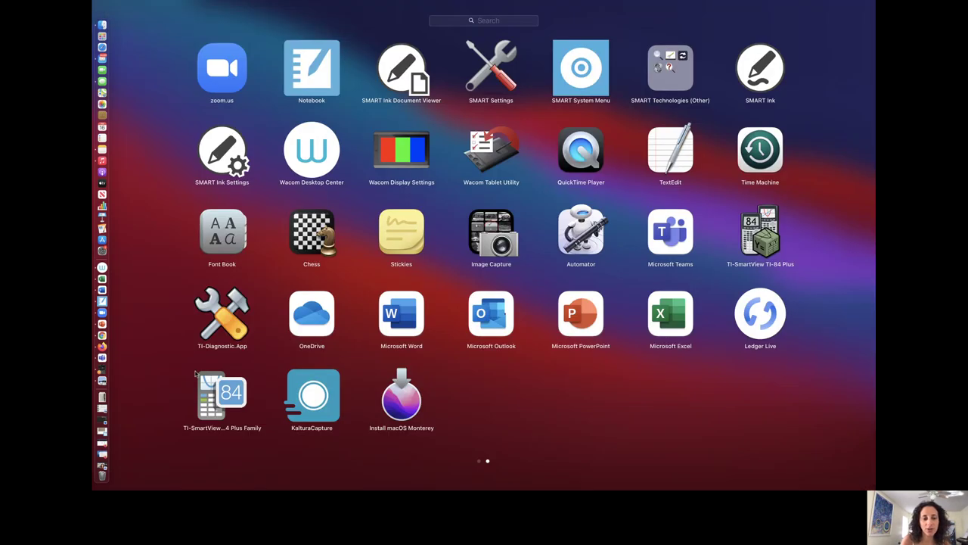
click(218, 394)
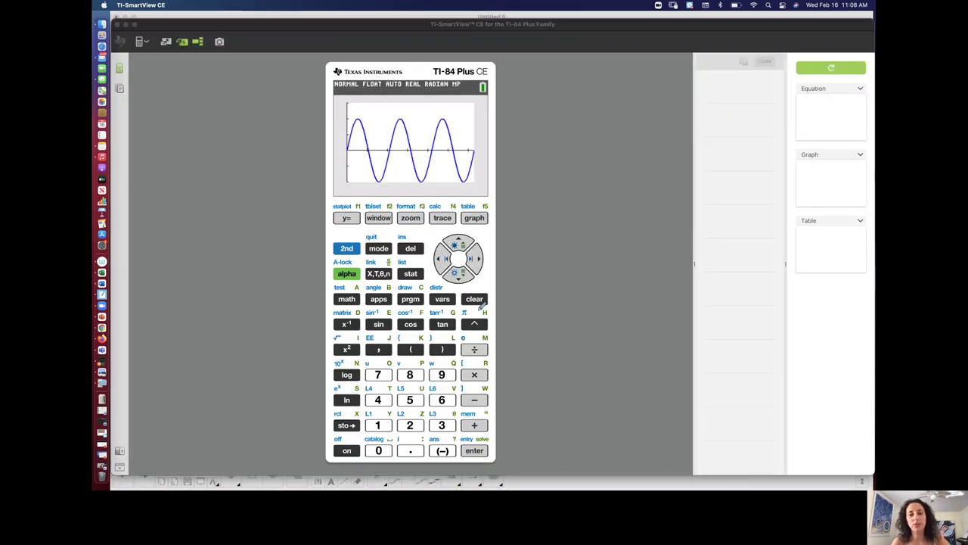
key(super+Tab)
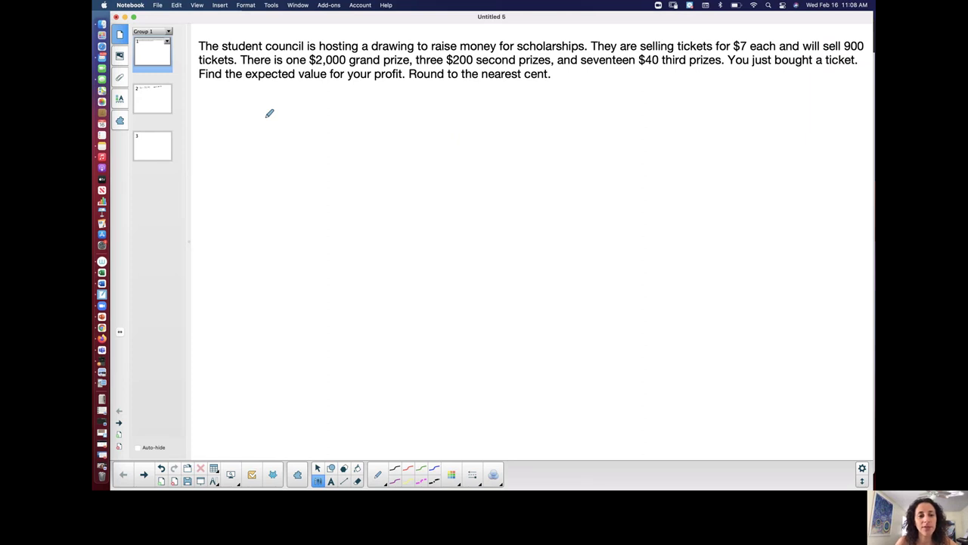
Sketch a two-column table headed X and P(x), with X labelled 'outcome'
drag(264, 114, 273, 125)
drag(273, 114, 264, 125)
drag(306, 119, 338, 107)
drag(290, 106, 299, 237)
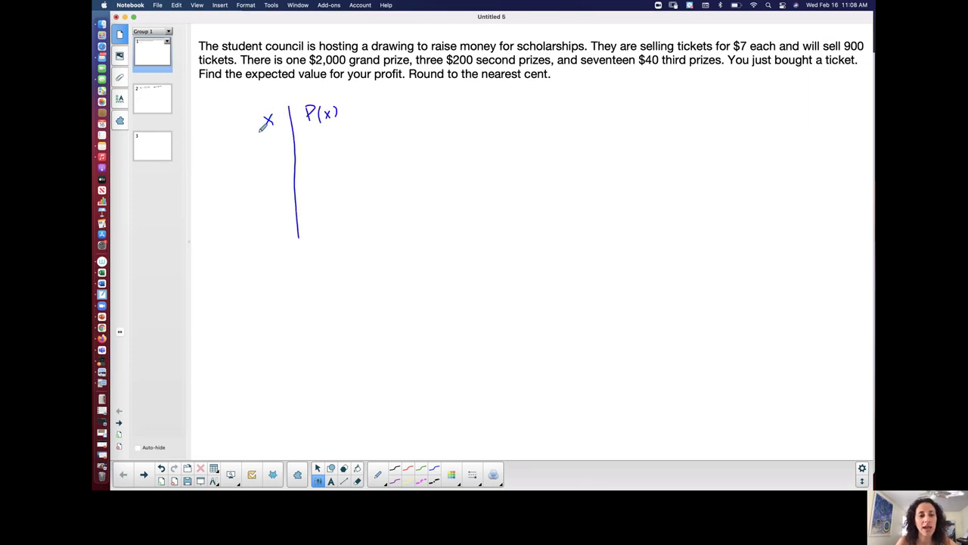
drag(248, 136, 359, 127)
mouse_move(237, 106)
mouse_down()
mouse_move(256, 111)
mouse_move(277, 97)
mouse_up()
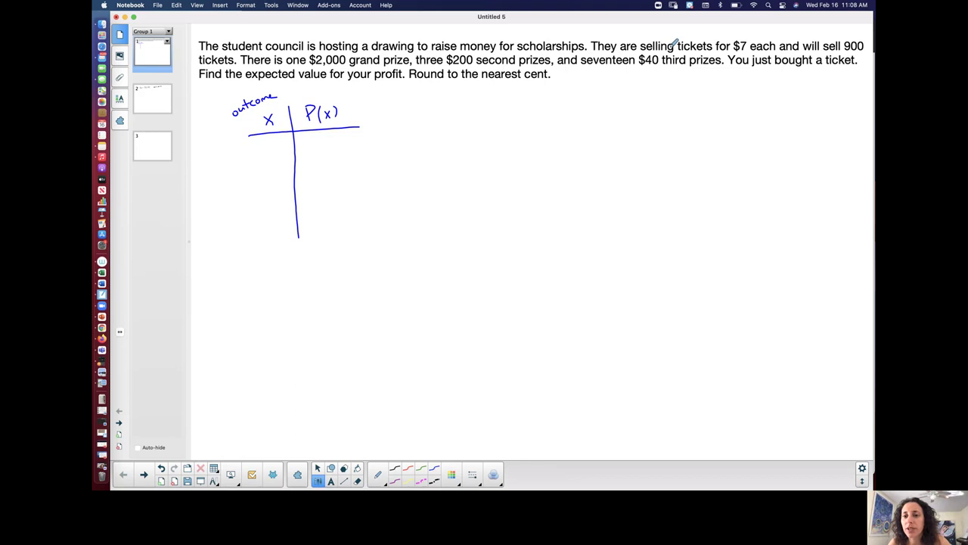
Underline 'selling' and '$7 each' and write 'total' above the 900 tickets
drag(642, 52, 674, 51)
drag(734, 53, 776, 51)
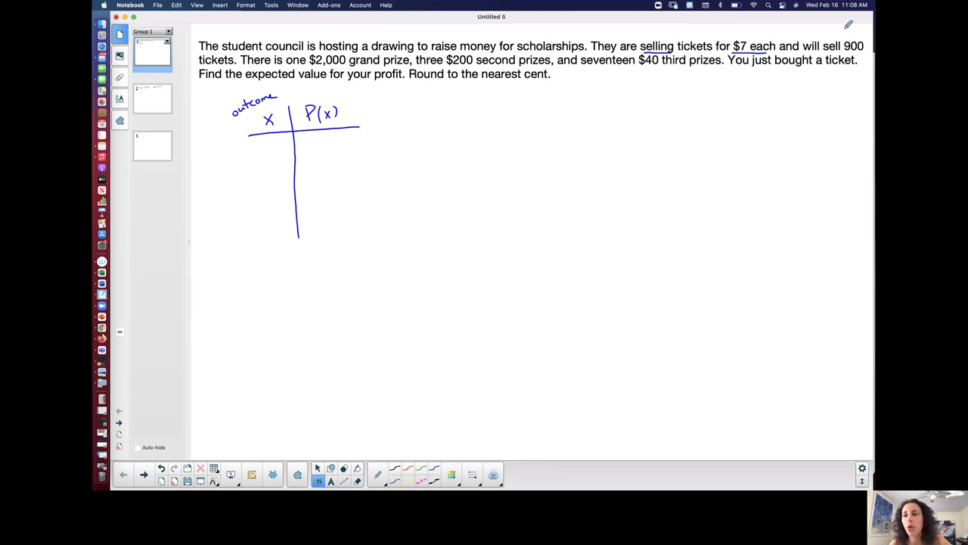
drag(837, 34, 861, 30)
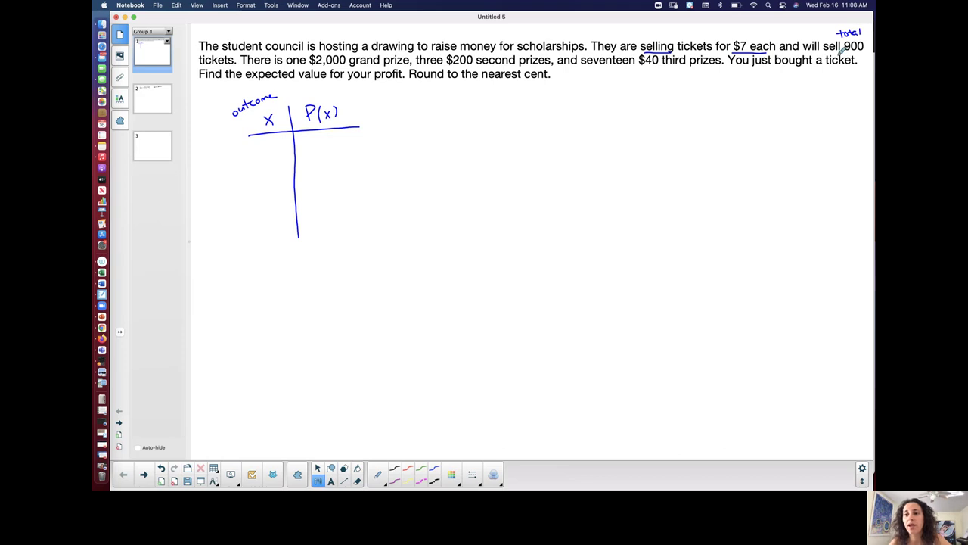
click(432, 112)
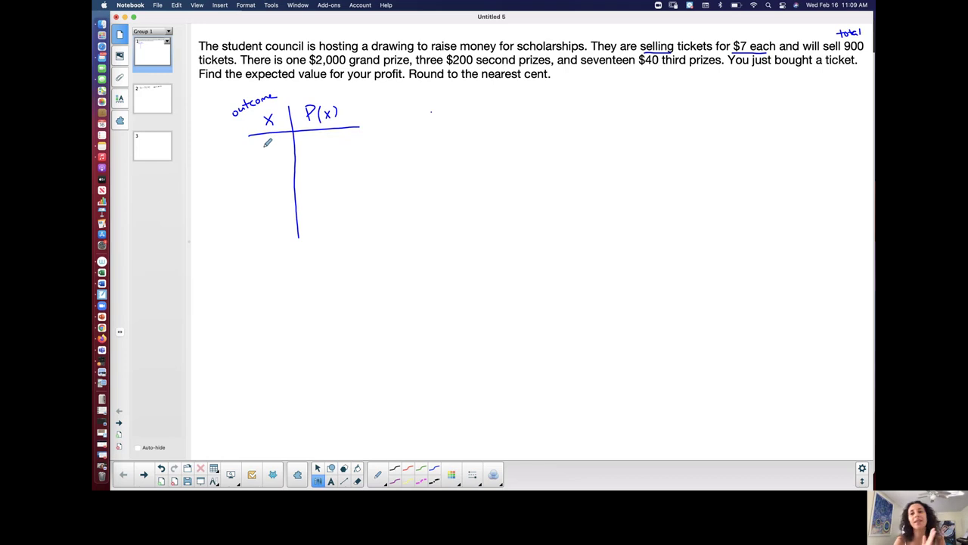
Write $1993 with probability 1/900, underline $200, and write 193 in the second row
mouse_move(250, 143)
mouse_down()
mouse_move(263, 151)
mouse_move(271, 142)
mouse_move(242, 151)
mouse_up()
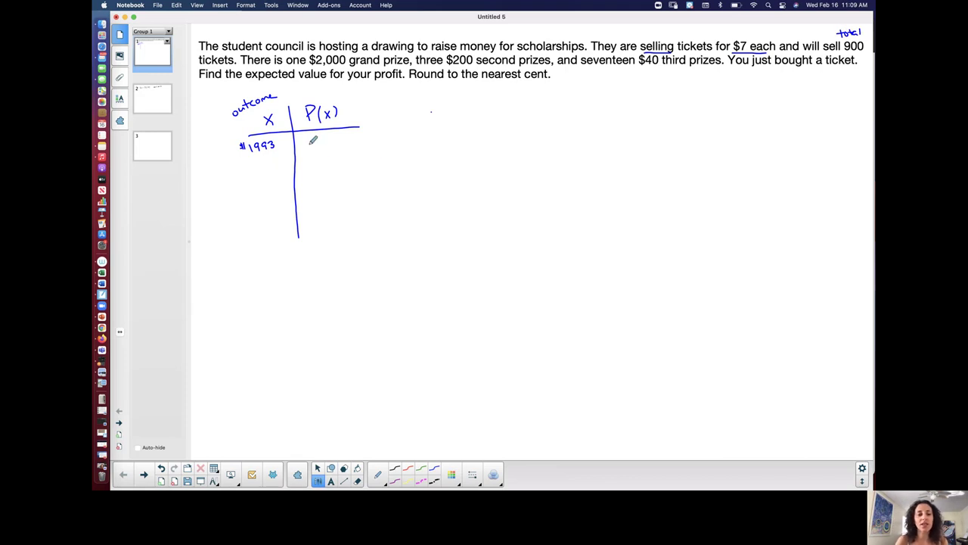
mouse_move(310, 141)
mouse_down()
mouse_move(315, 155)
mouse_move(339, 143)
mouse_up()
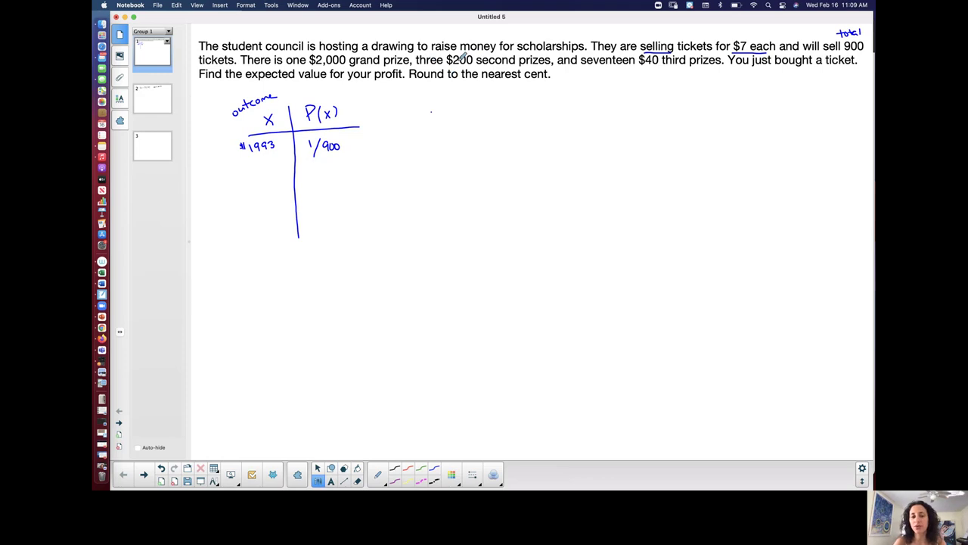
drag(452, 66, 474, 65)
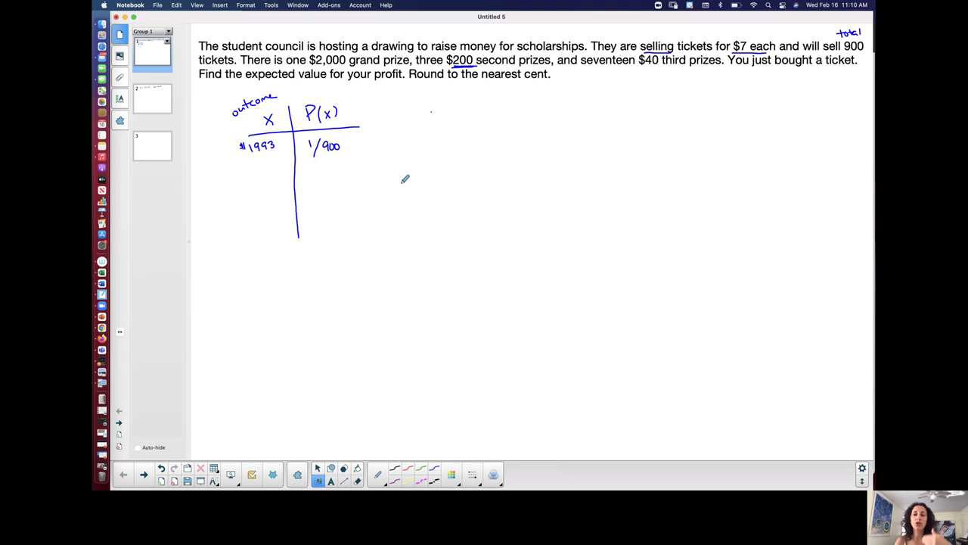
mouse_move(257, 174)
mouse_down()
mouse_move(260, 182)
mouse_move(277, 173)
mouse_move(274, 182)
mouse_up()
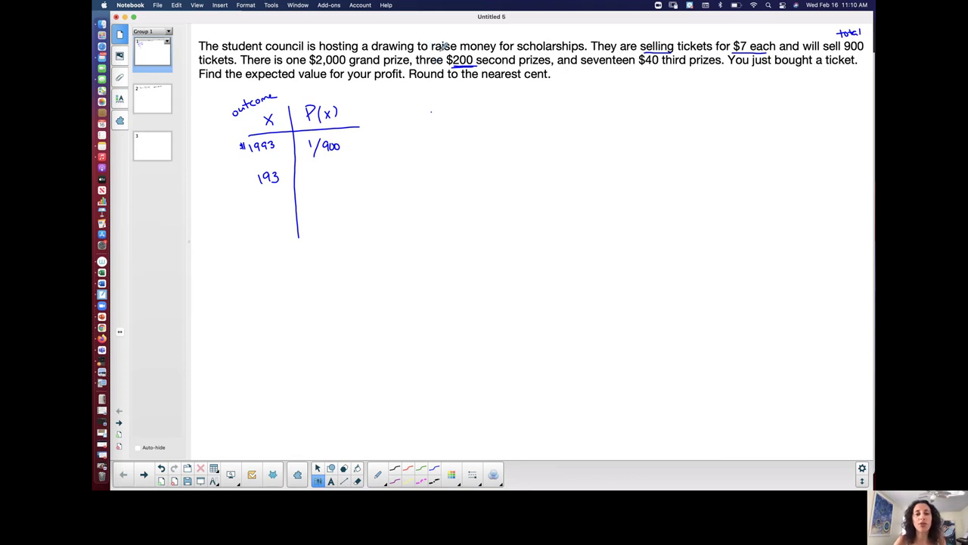
With a thinner pen, underline 'three' and write 3/900 as the probability for 193
click(476, 472)
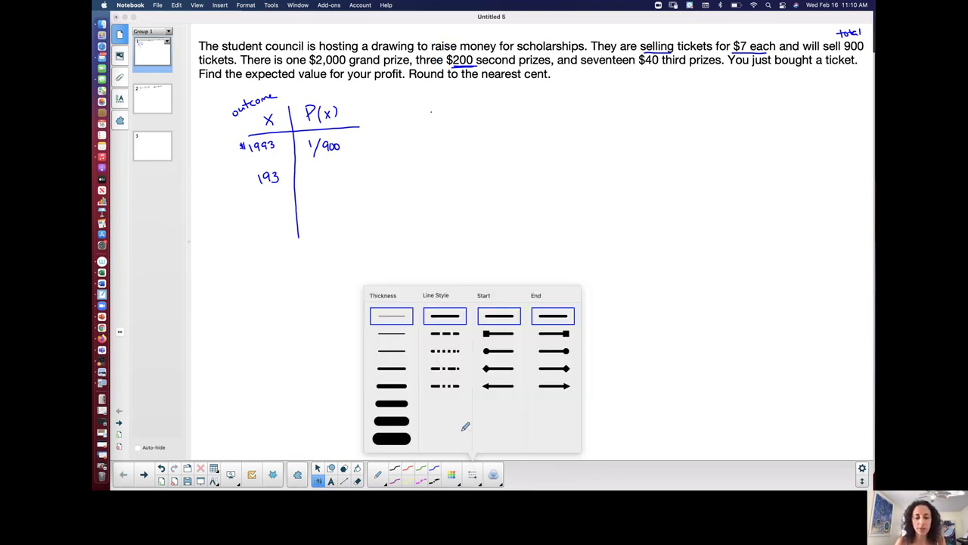
click(428, 475)
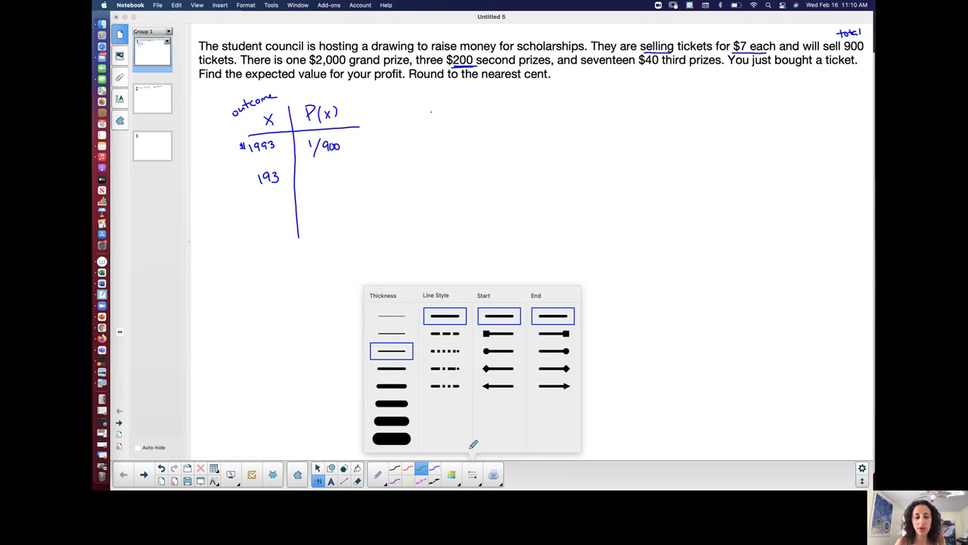
click(402, 316)
drag(418, 65, 442, 65)
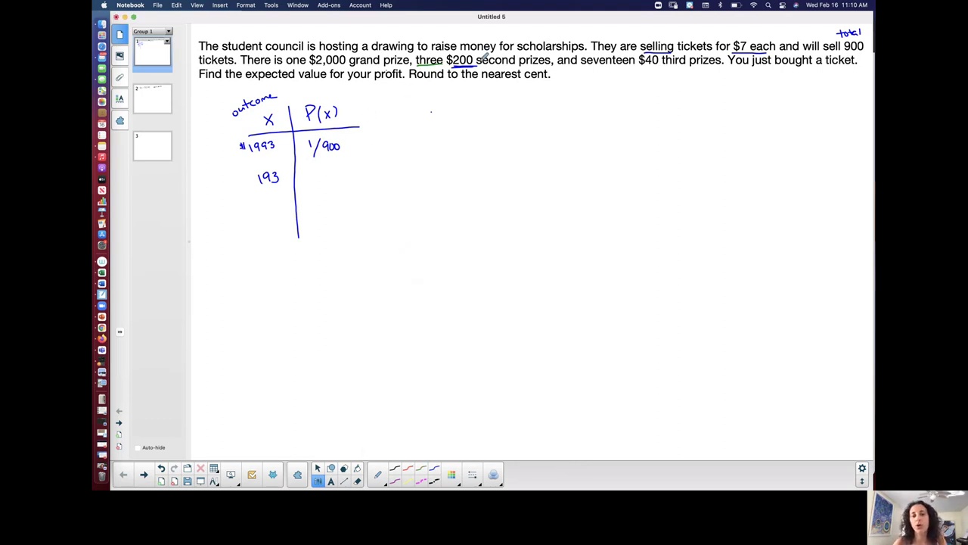
drag(306, 168, 340, 170)
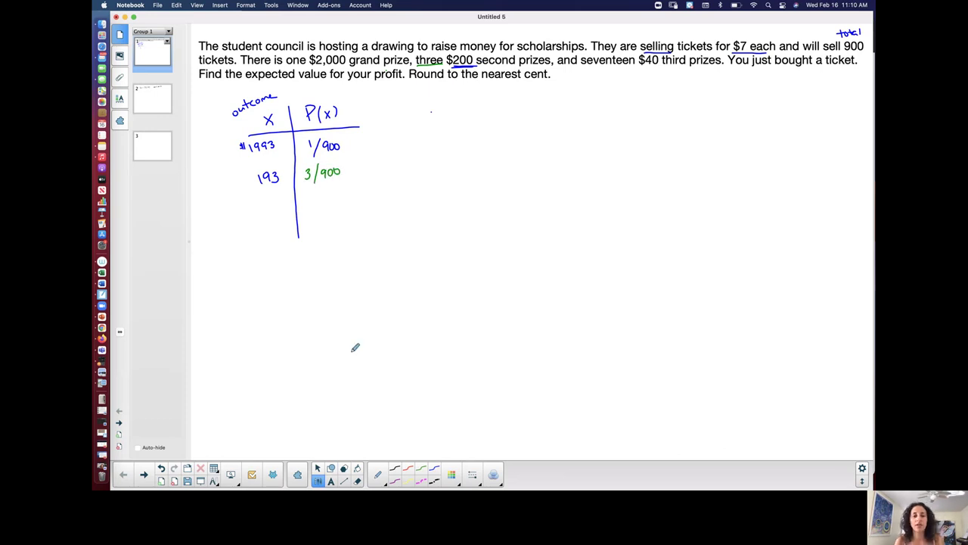
Switch to a thinnest blue pen, underline $40, and write 33 as the third outcome
click(408, 470)
click(470, 473)
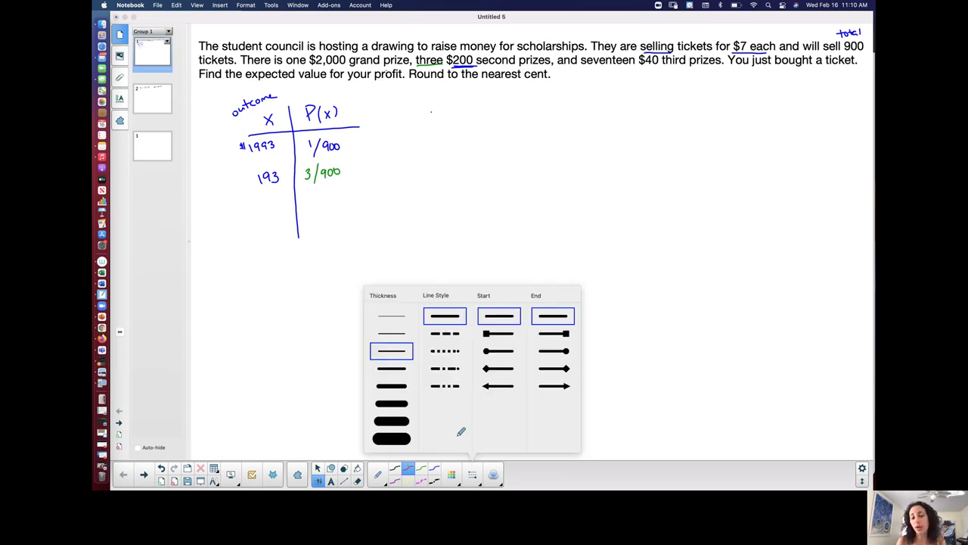
click(434, 469)
click(396, 317)
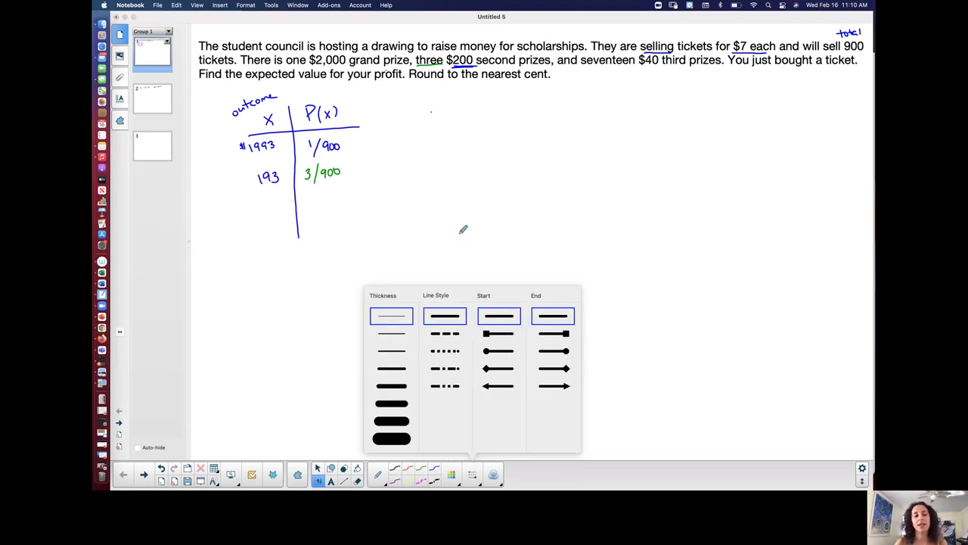
click(143, 292)
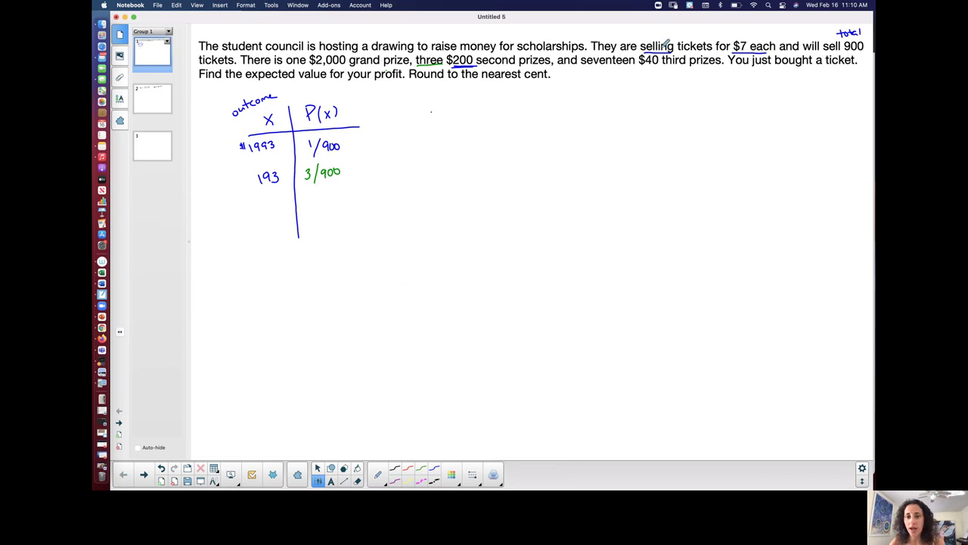
drag(641, 67, 660, 66)
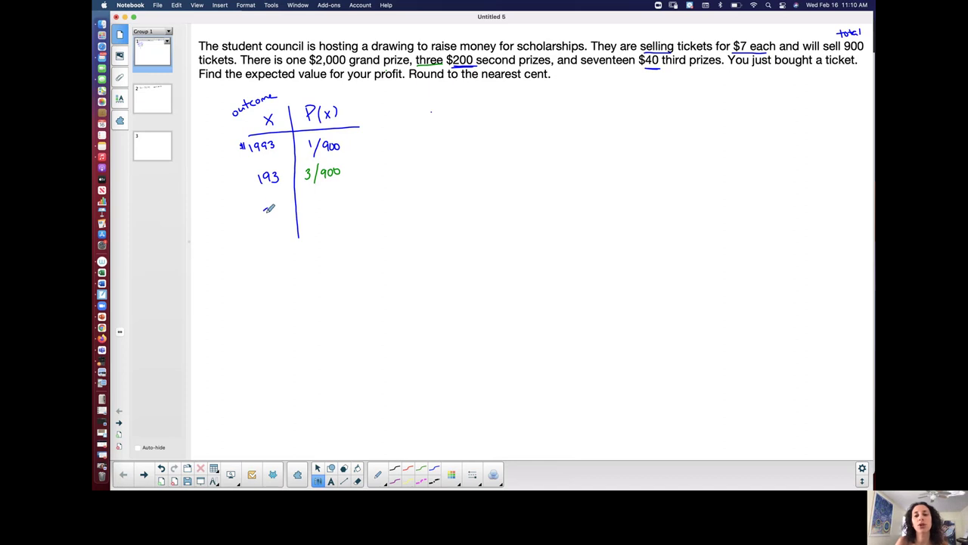
drag(265, 206, 274, 217)
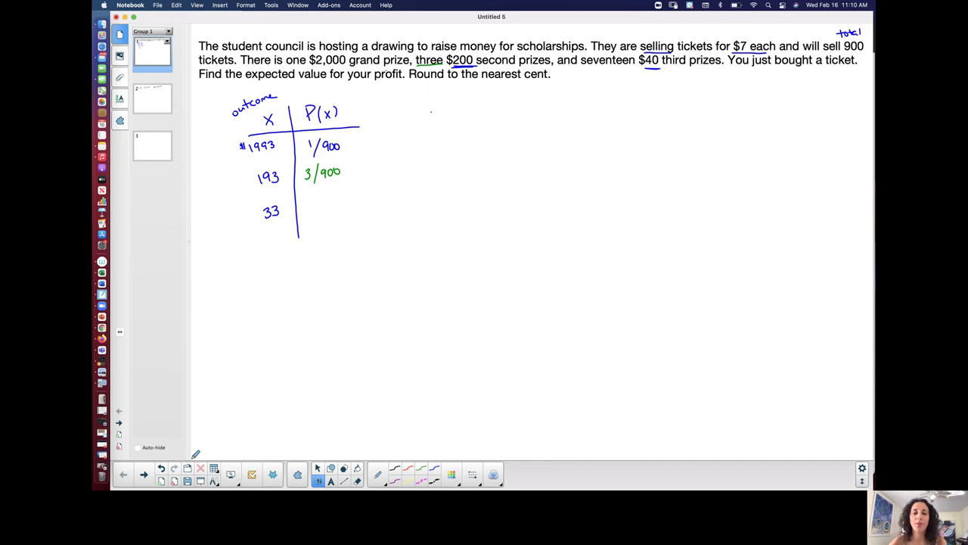
With the red pen, underline 'seventeen' and write 17/900 beside 33
click(432, 372)
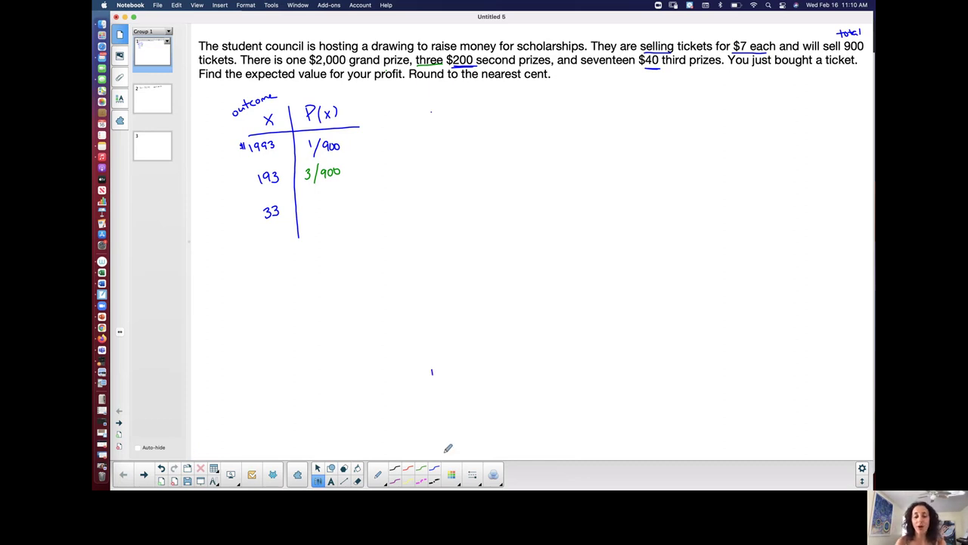
click(407, 468)
drag(580, 67, 635, 66)
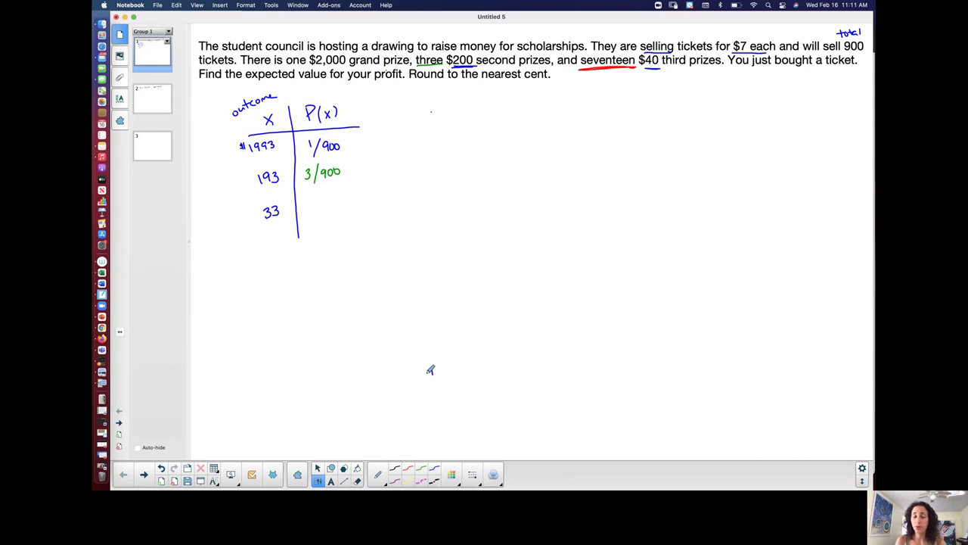
mouse_move(307, 202)
mouse_down()
mouse_move(308, 211)
mouse_move(334, 198)
mouse_move(351, 204)
mouse_up()
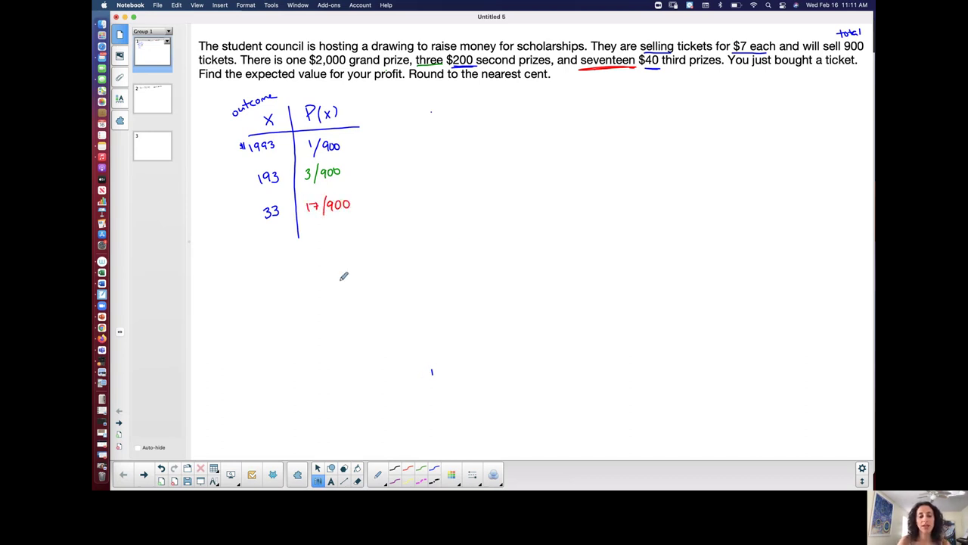
click(358, 482)
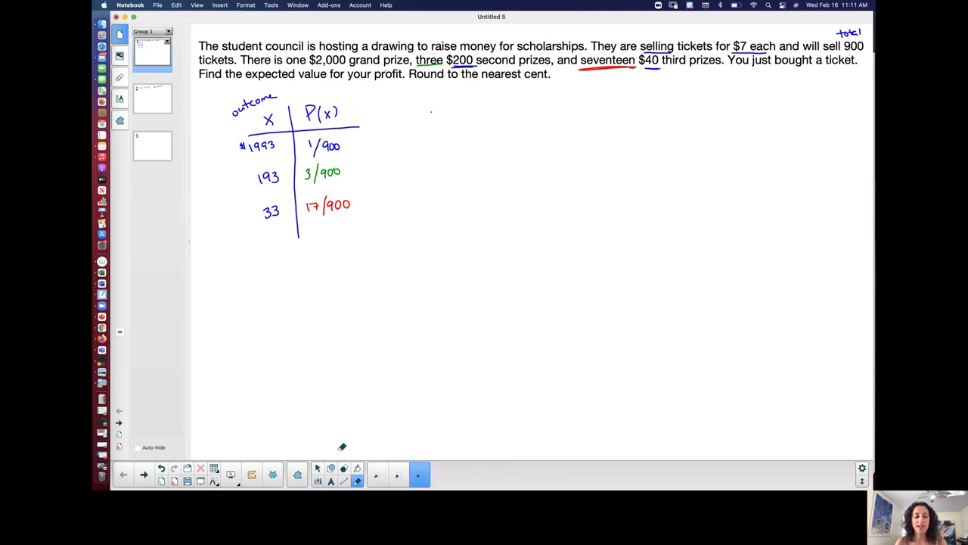
click(318, 482)
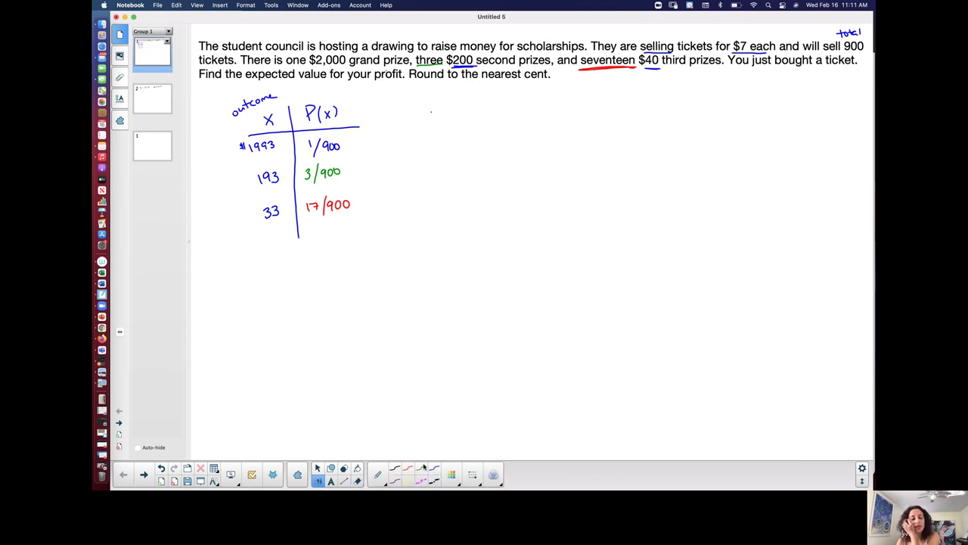
click(472, 475)
Extend the table's vertical divider, undo it, and rotate the table ink back upright
click(377, 318)
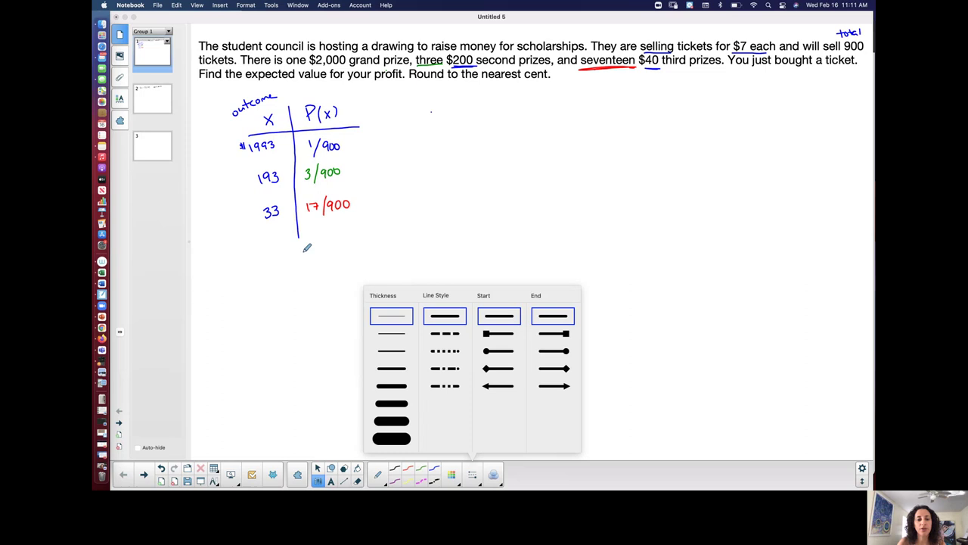
drag(301, 235, 303, 270)
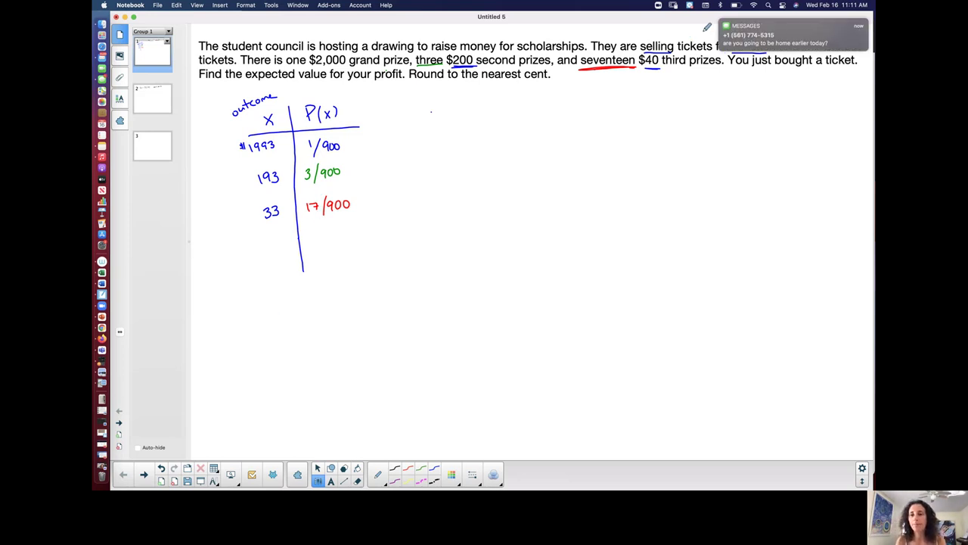
click(722, 19)
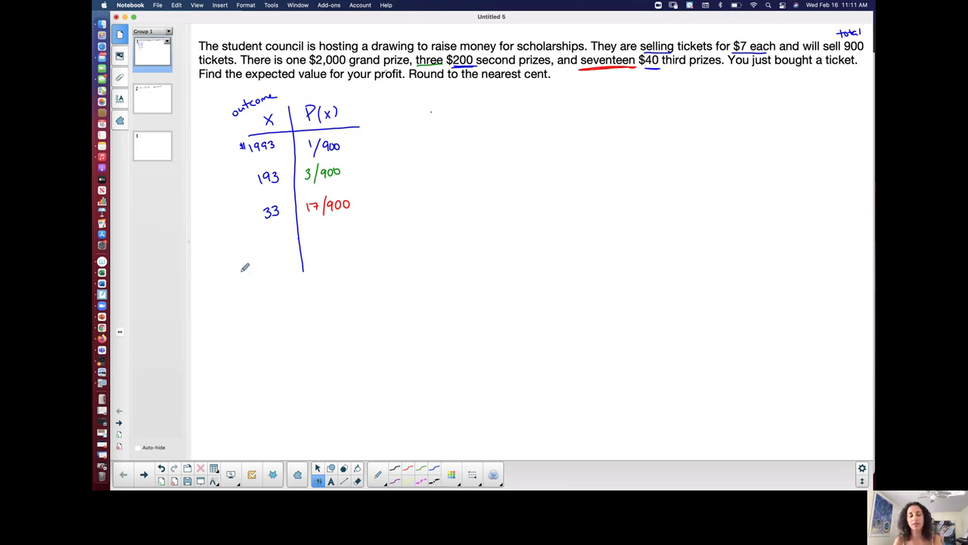
key(super+z)
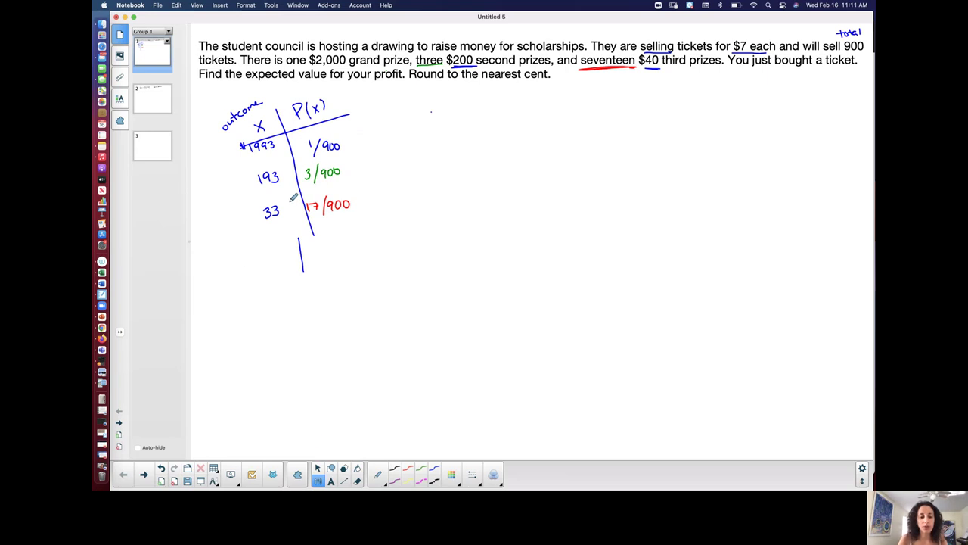
click(318, 470)
click(286, 131)
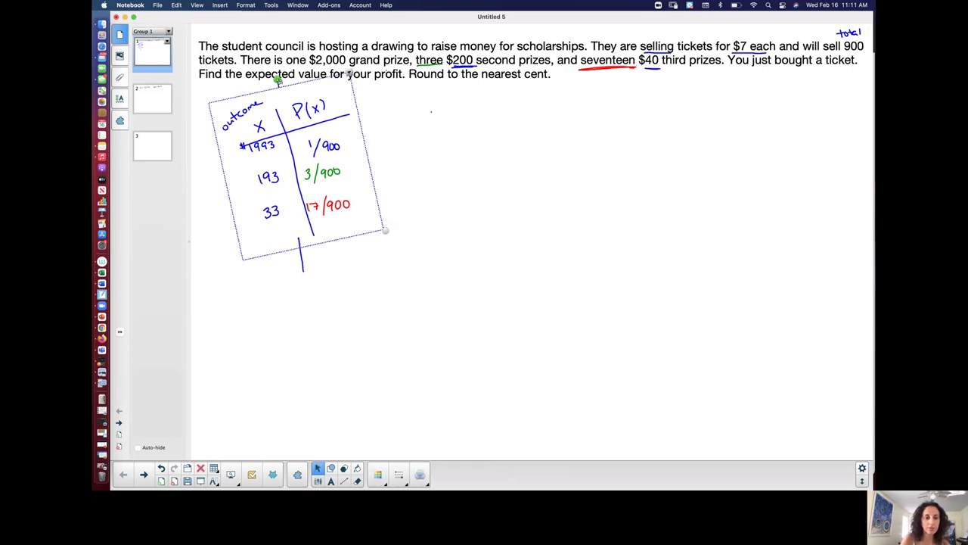
drag(278, 79, 295, 82)
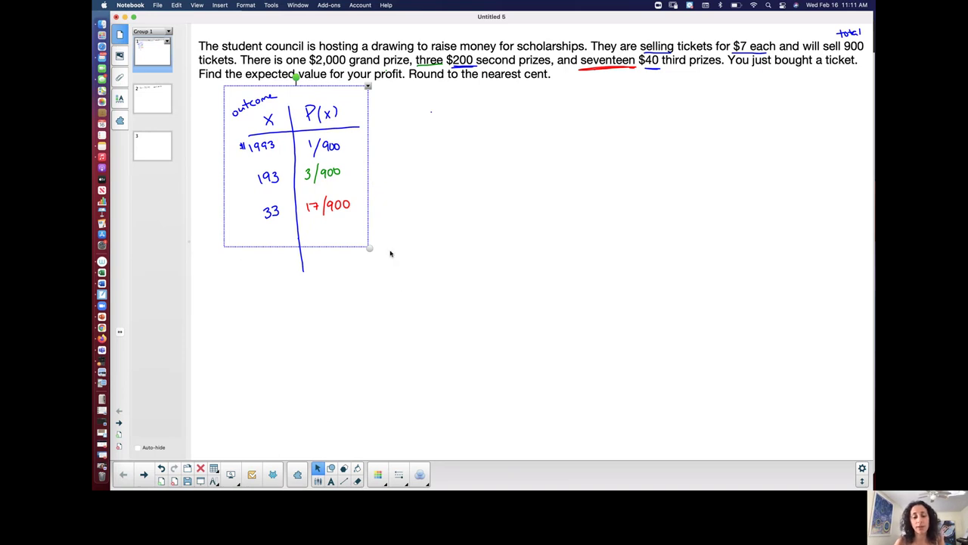
Write −7 as the fourth outcome in the X column below 33
click(317, 481)
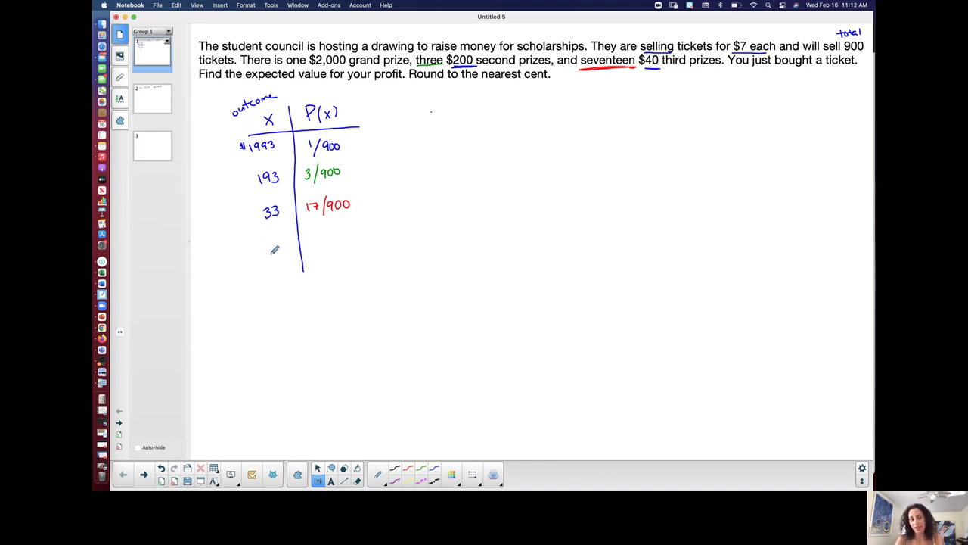
mouse_move(261, 243)
mouse_down()
mouse_move(288, 236)
mouse_move(283, 250)
mouse_up()
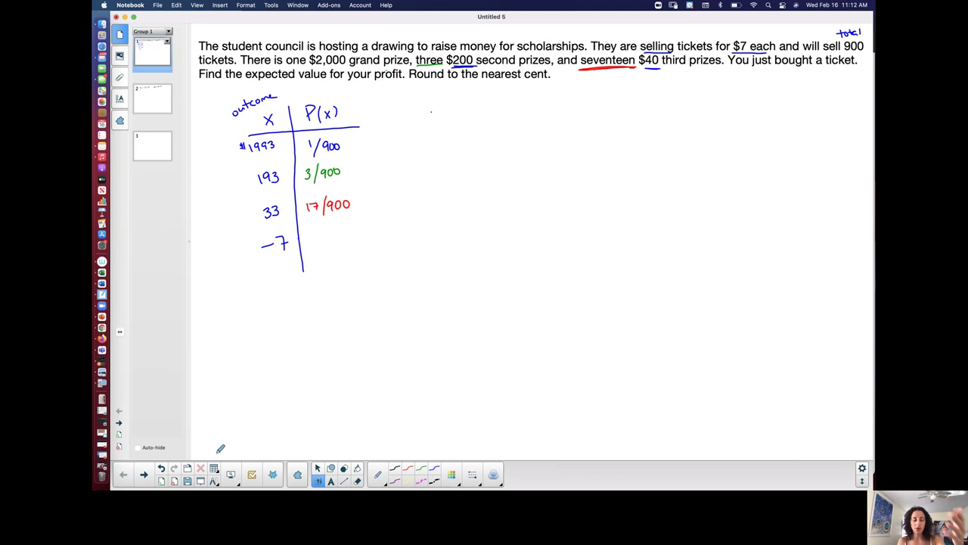
scroll(345, 152, up, 2)
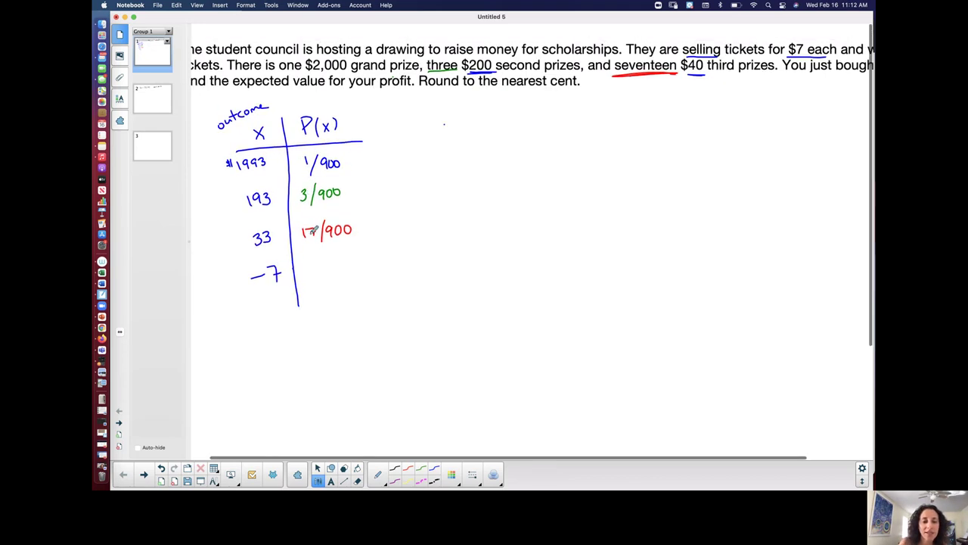
scroll(312, 231, left, 1)
middle_click(310, 237)
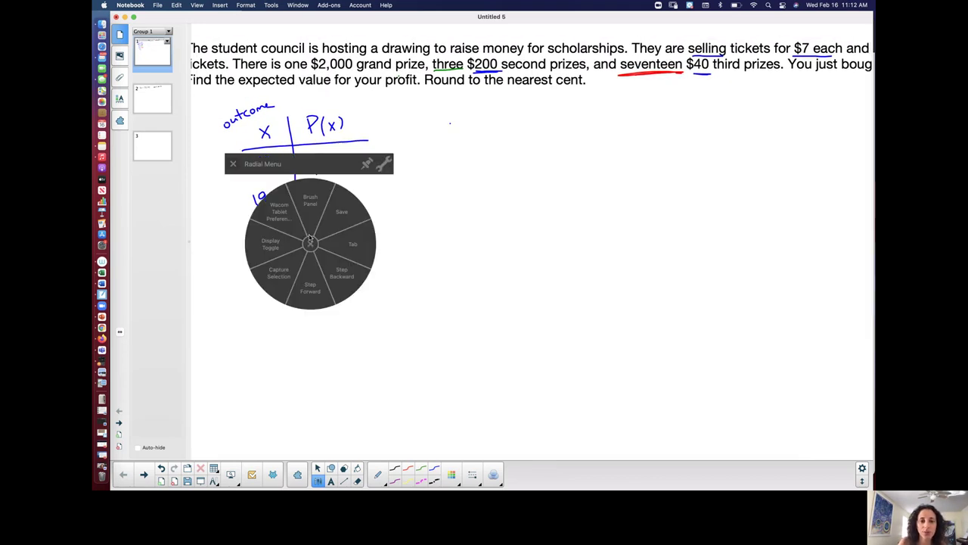
click(310, 242)
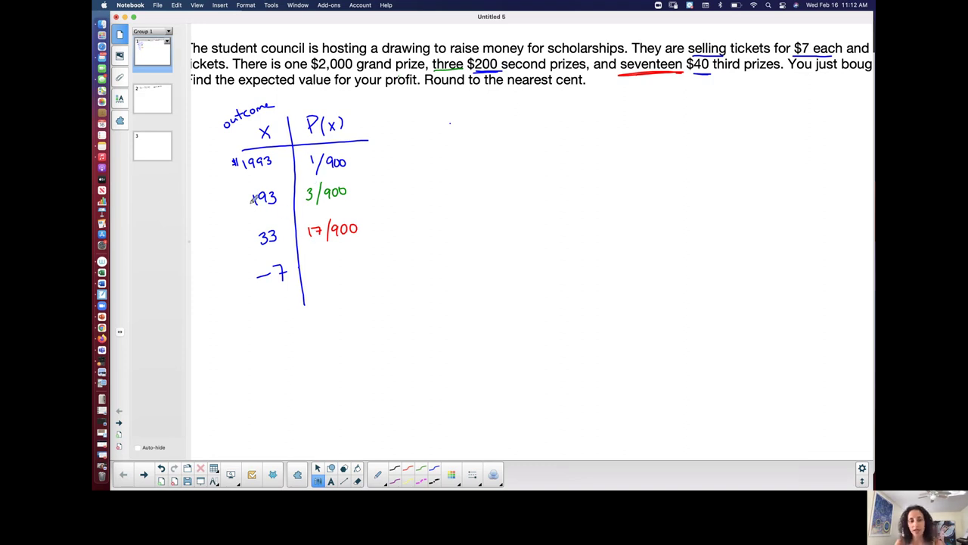
middle_click(320, 155)
click(320, 155)
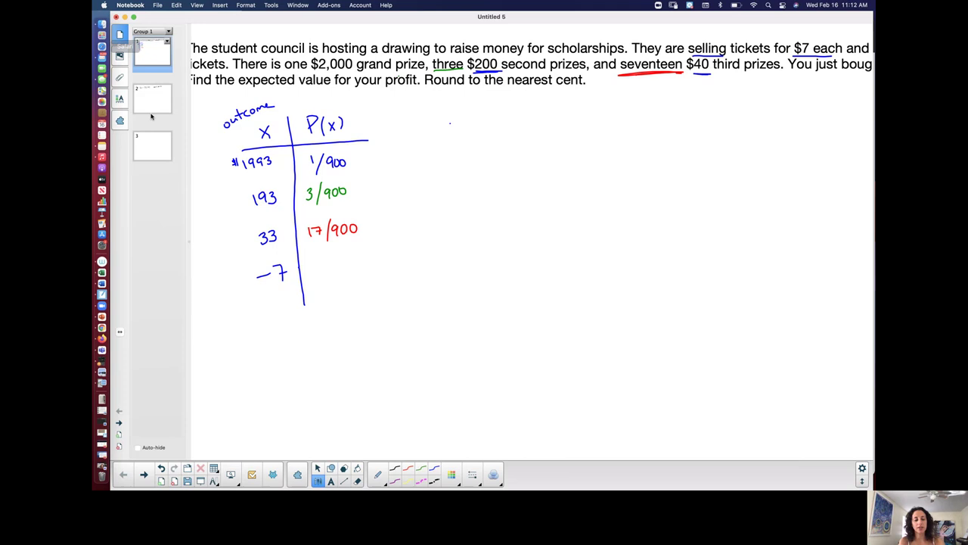
Bring up TI-SmartView CE, clear the home screen, and enter 900
key(super+Tab)
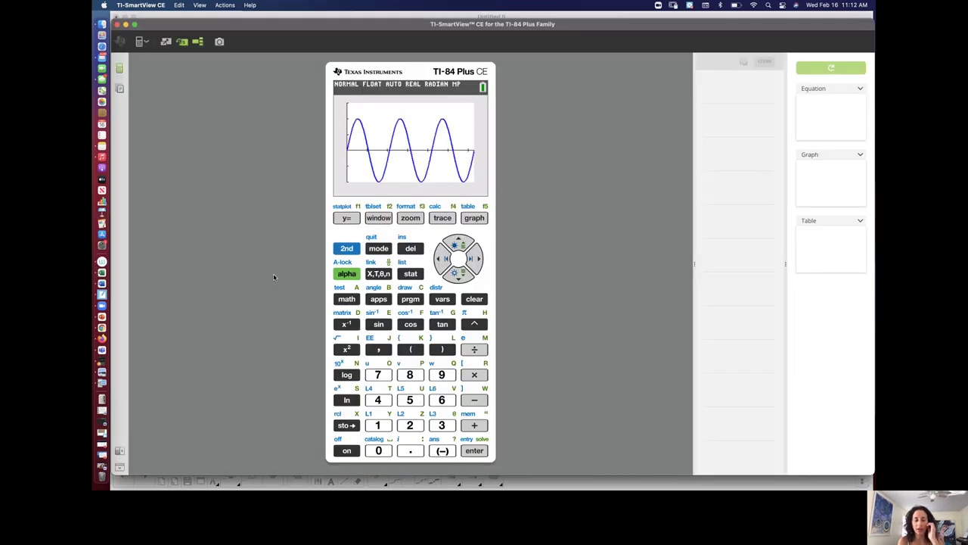
click(348, 252)
click(378, 248)
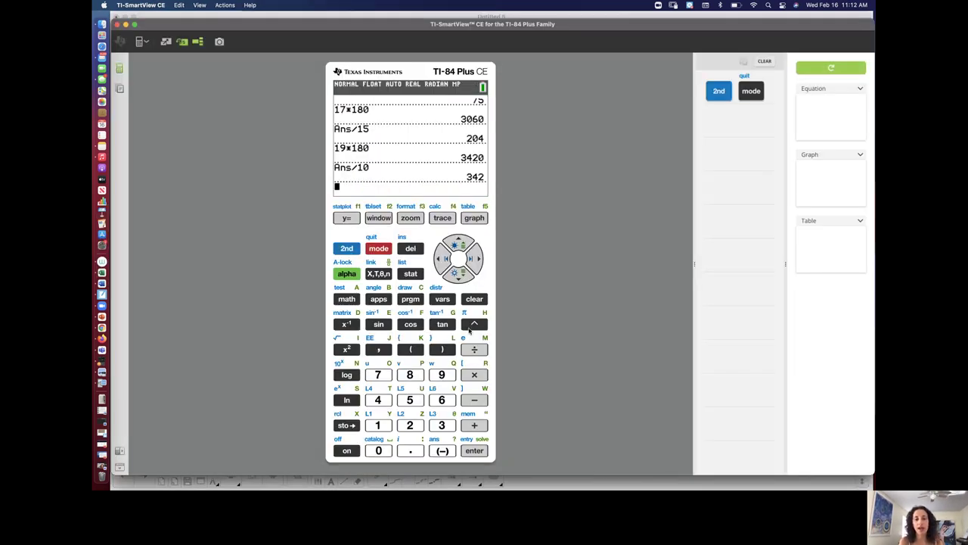
click(475, 299)
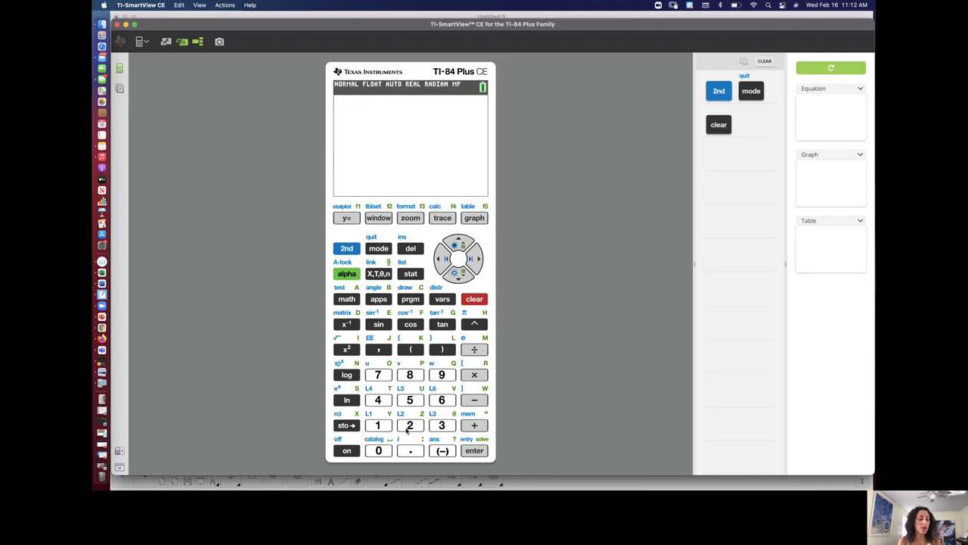
text(9)
click(379, 454)
Compute 900 − 17 − 3 − 1 = 879, then start writing 879 beside −7 in Notebook
click(379, 454)
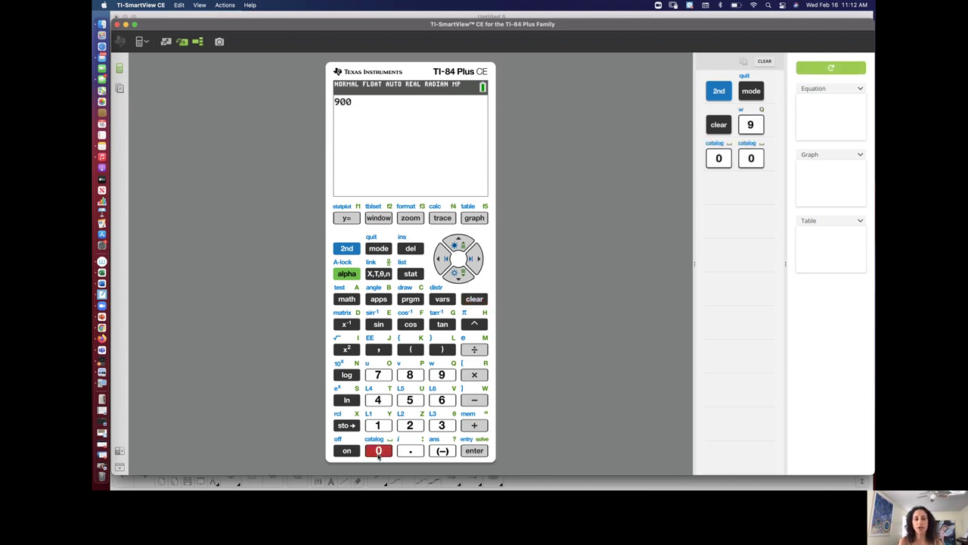
click(474, 406)
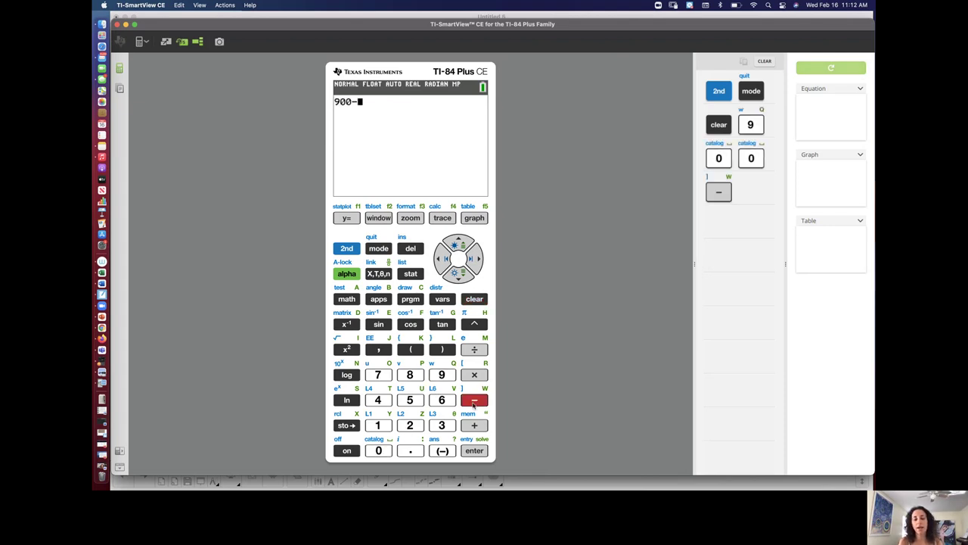
click(380, 422)
click(380, 374)
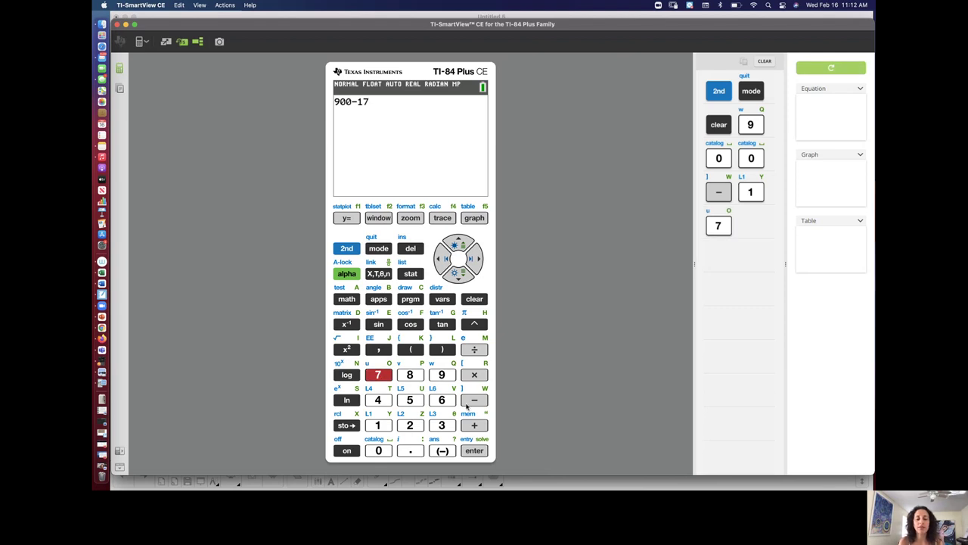
click(471, 401)
click(442, 425)
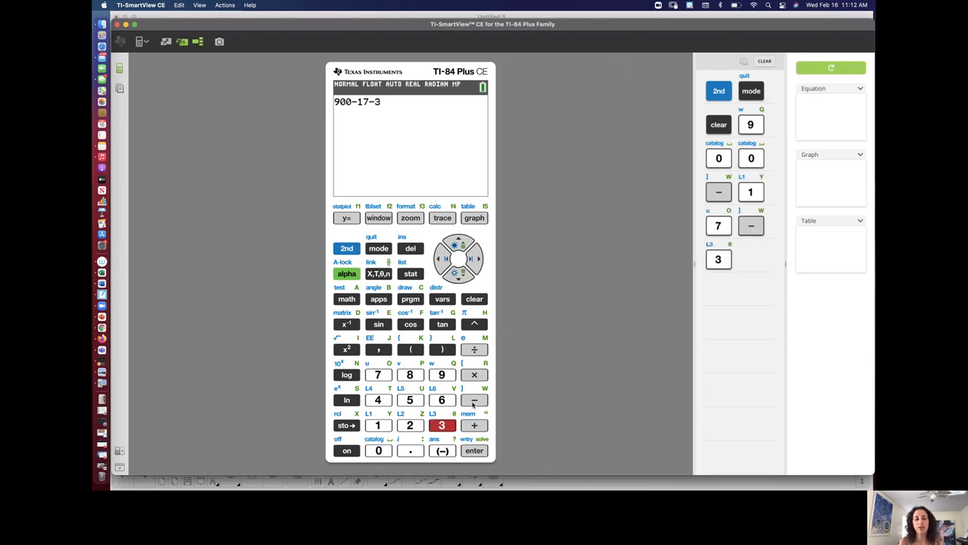
click(474, 400)
click(378, 425)
click(483, 451)
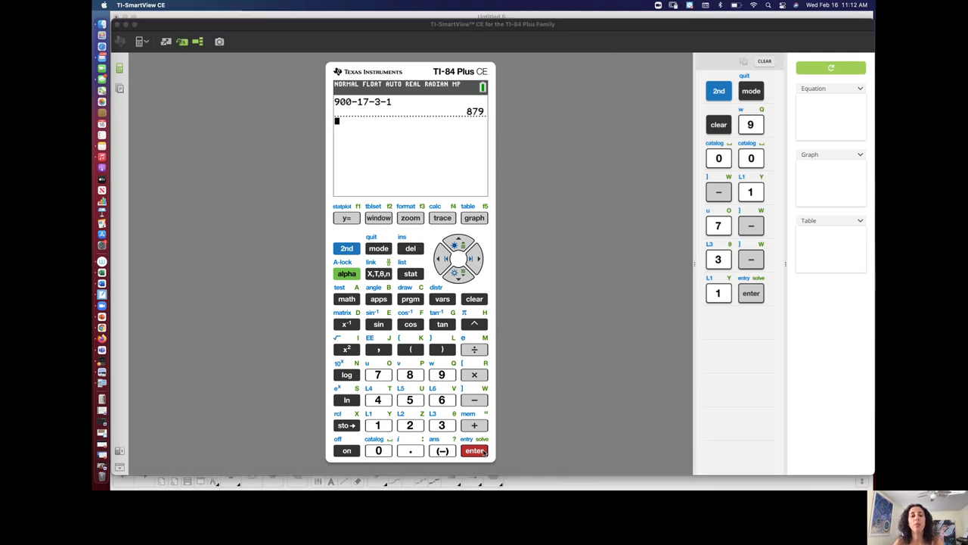
key(super+Tab)
mouse_move(317, 264)
mouse_down()
mouse_move(313, 271)
mouse_move(338, 277)
mouse_move(360, 263)
mouse_up()
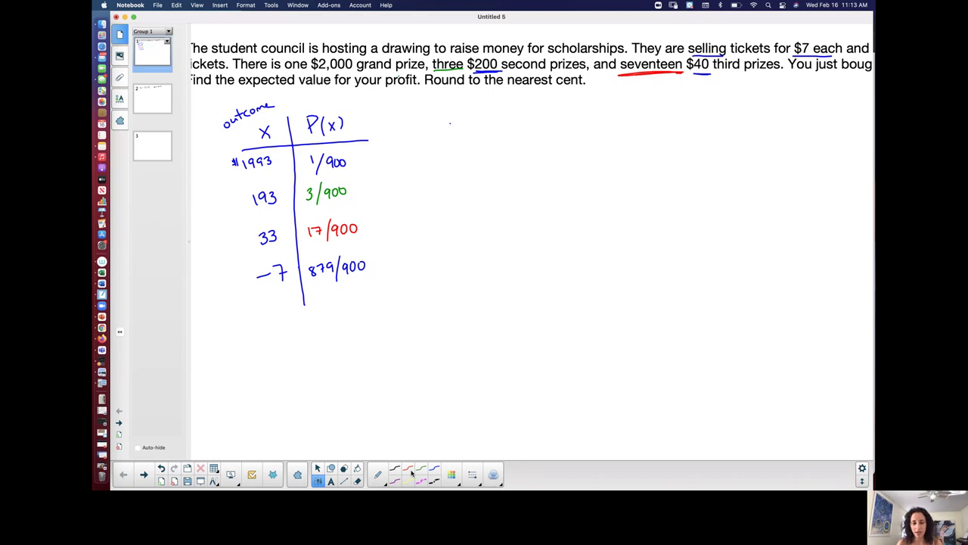
With a thinner pink pen, write ΣP(x) = 900/900 = 1 below the table
click(472, 475)
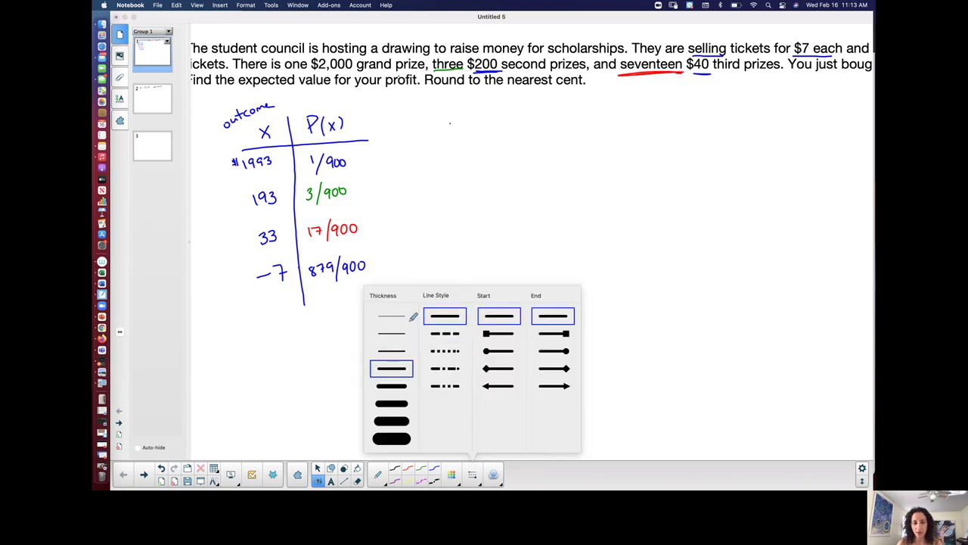
click(391, 333)
mouse_move(331, 314)
mouse_down()
mouse_move(316, 317)
mouse_move(333, 329)
mouse_move(364, 325)
mouse_move(379, 309)
mouse_up()
mouse_move(373, 315)
mouse_down()
mouse_move(413, 299)
mouse_move(422, 307)
mouse_move(410, 319)
mouse_up()
drag(418, 318, 442, 305)
drag(434, 311, 451, 315)
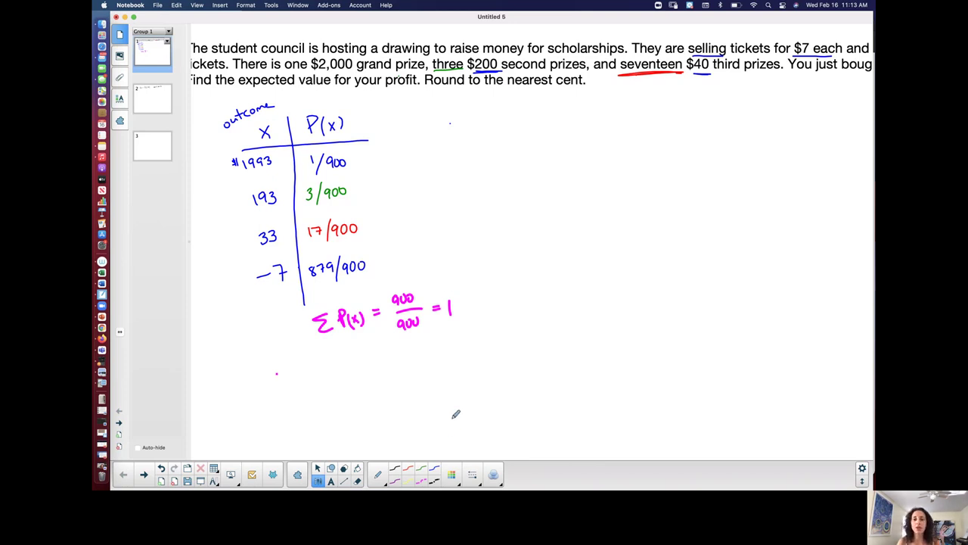
key(F4)
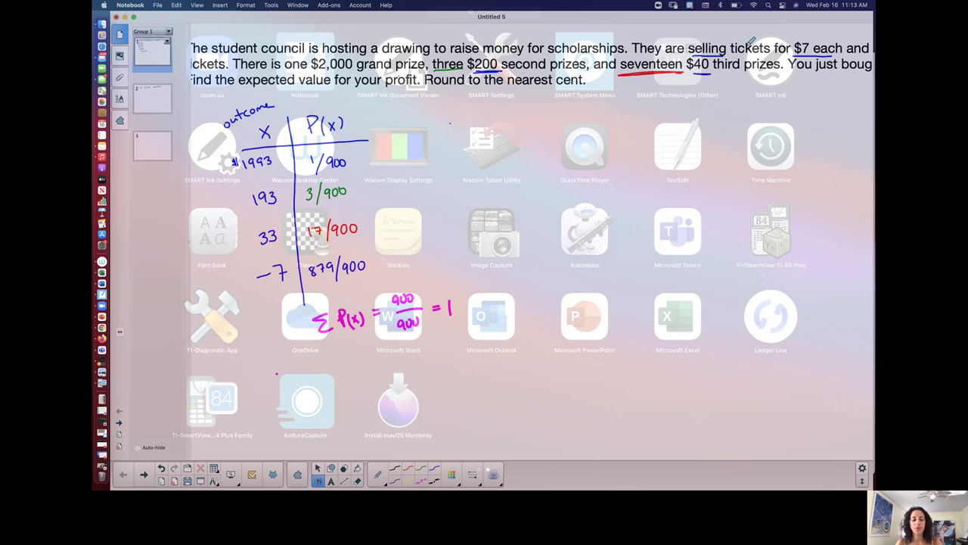
key(super+Tab)
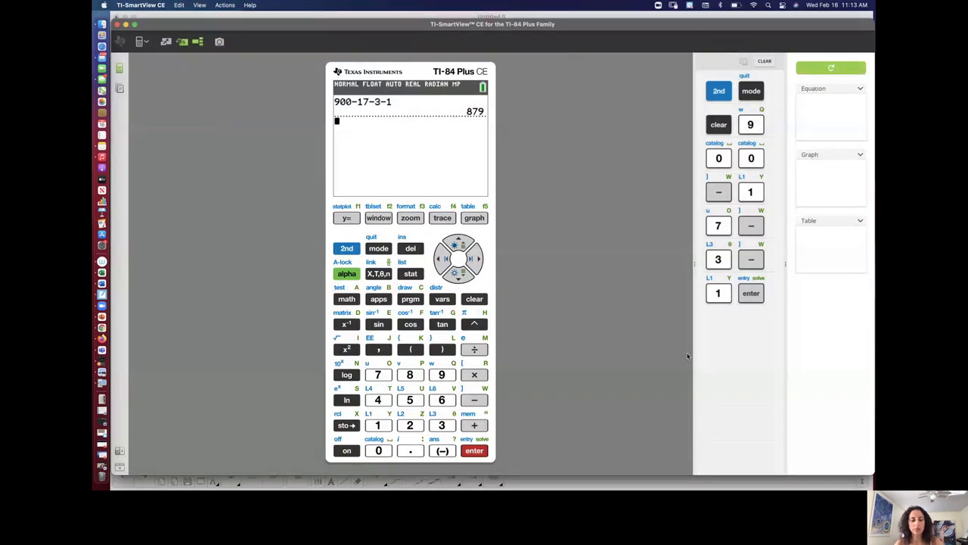
key(super+Tab)
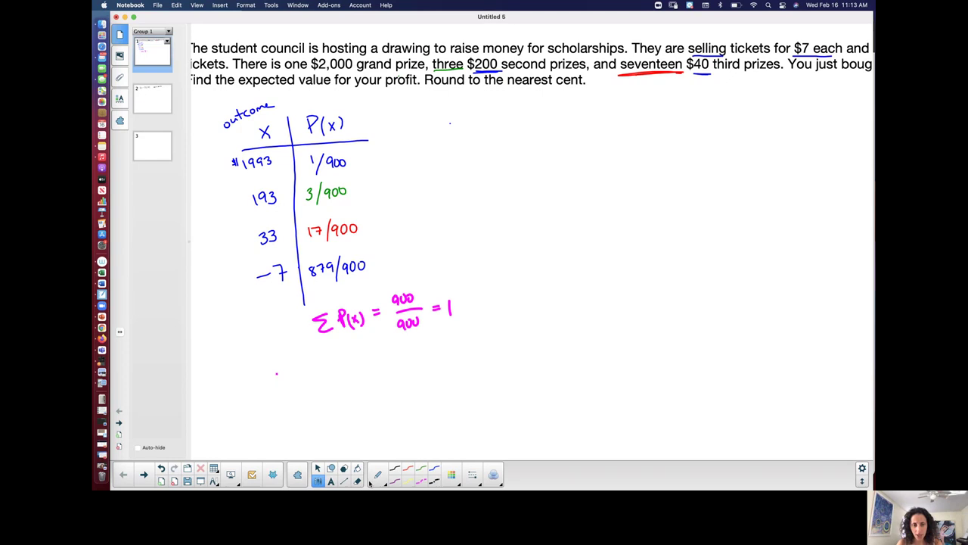
Erase the pink ΣP(x) = 900/900 = 1 check and go to page 2's E(x) formula
click(318, 470)
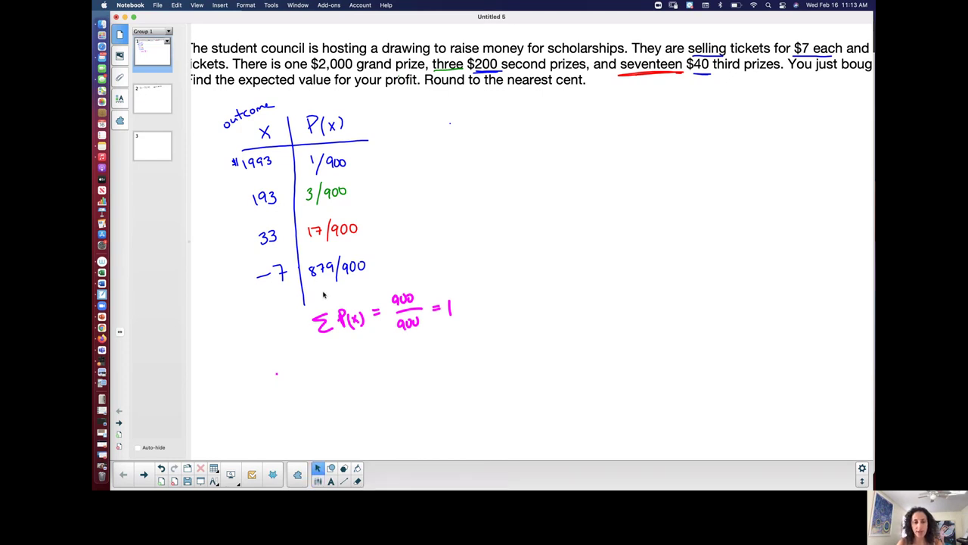
drag(310, 291, 463, 359)
drag(404, 326, 398, 341)
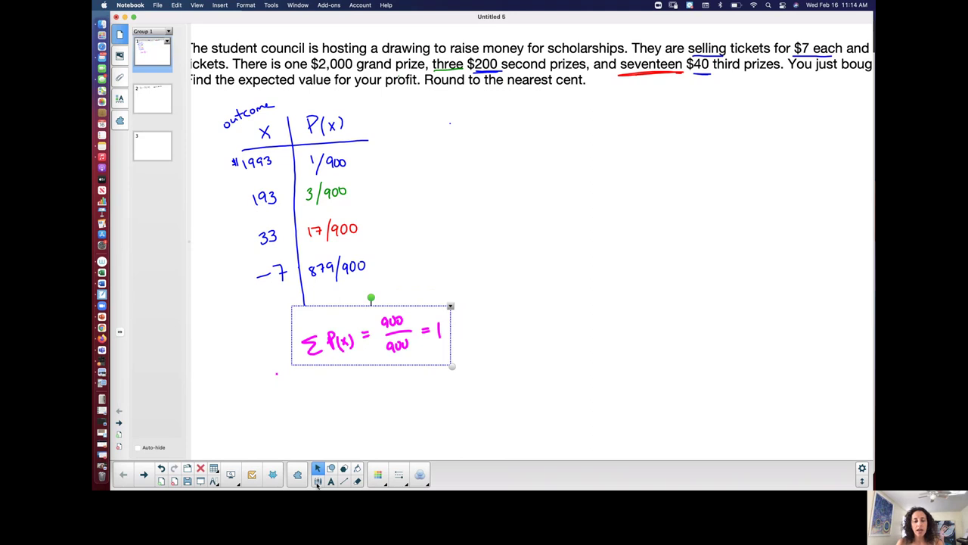
click(358, 483)
mouse_move(448, 329)
mouse_down()
mouse_move(439, 313)
mouse_move(295, 381)
mouse_up()
click(319, 482)
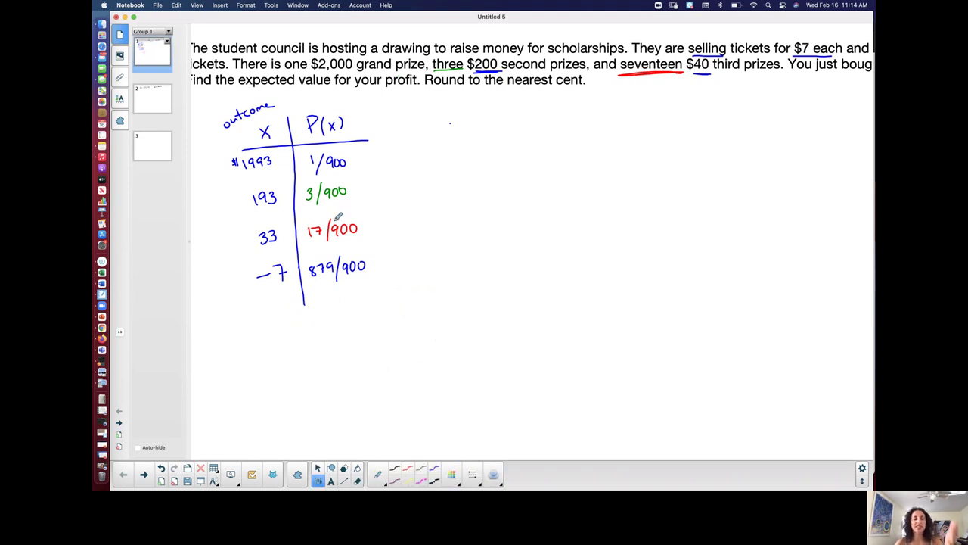
click(147, 101)
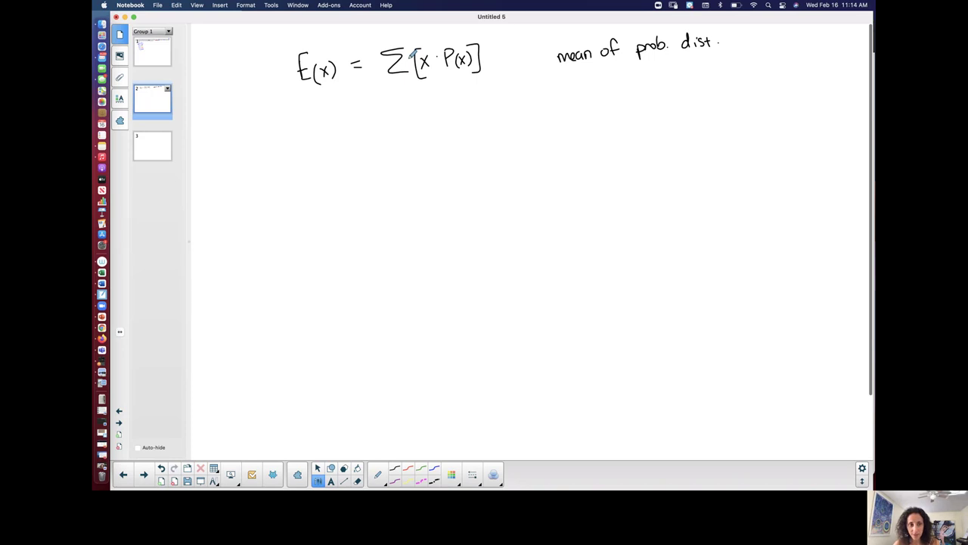
Back on the raffle page, set the pen to magenta with a solid, thinnest line
click(153, 59)
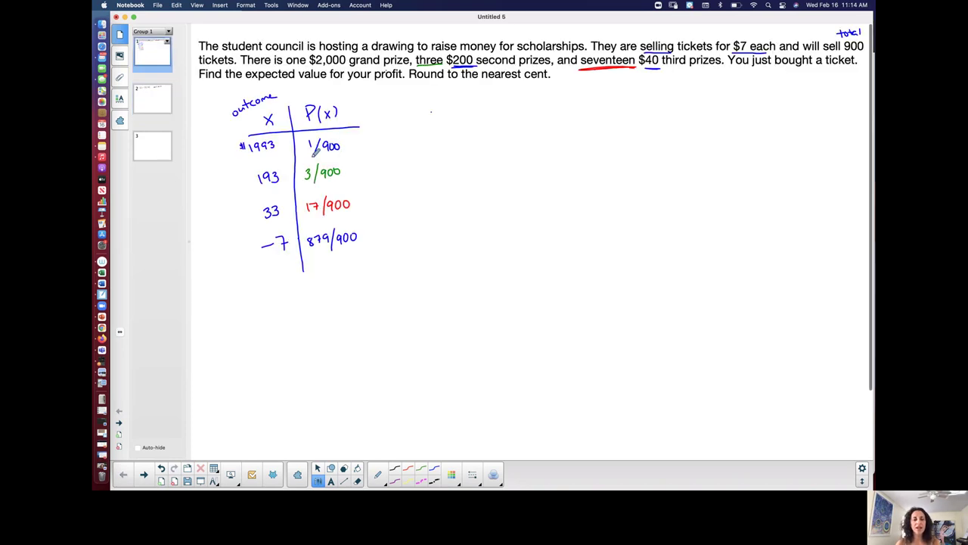
click(408, 471)
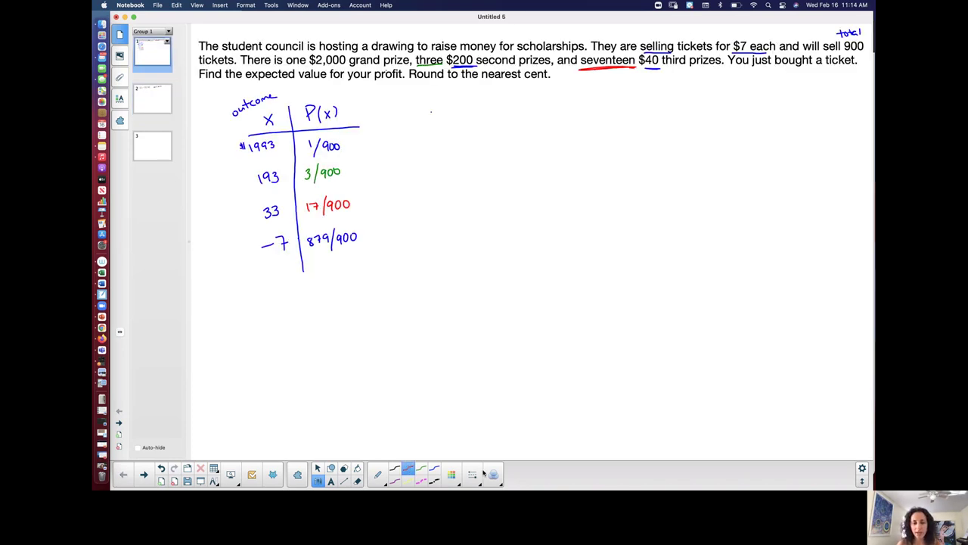
click(420, 481)
click(474, 474)
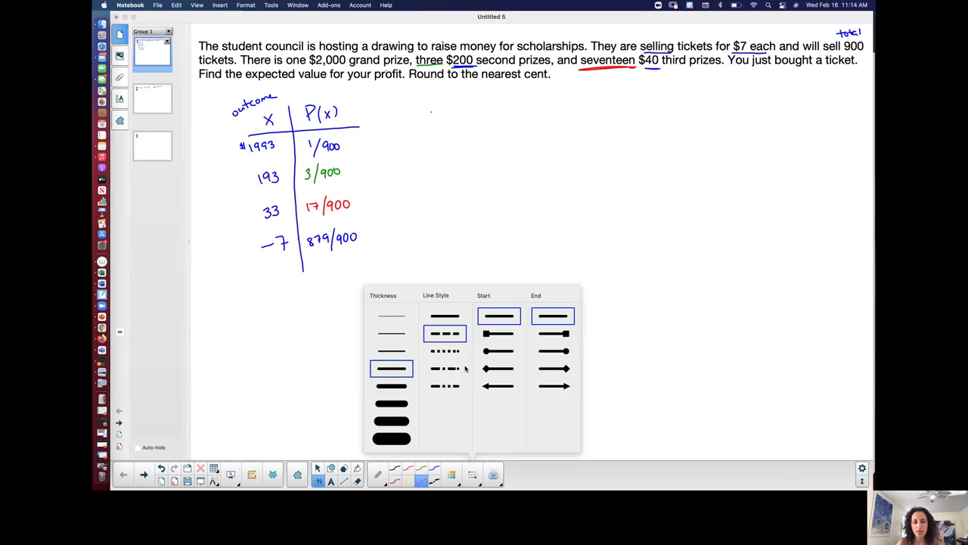
click(441, 317)
click(391, 316)
click(167, 333)
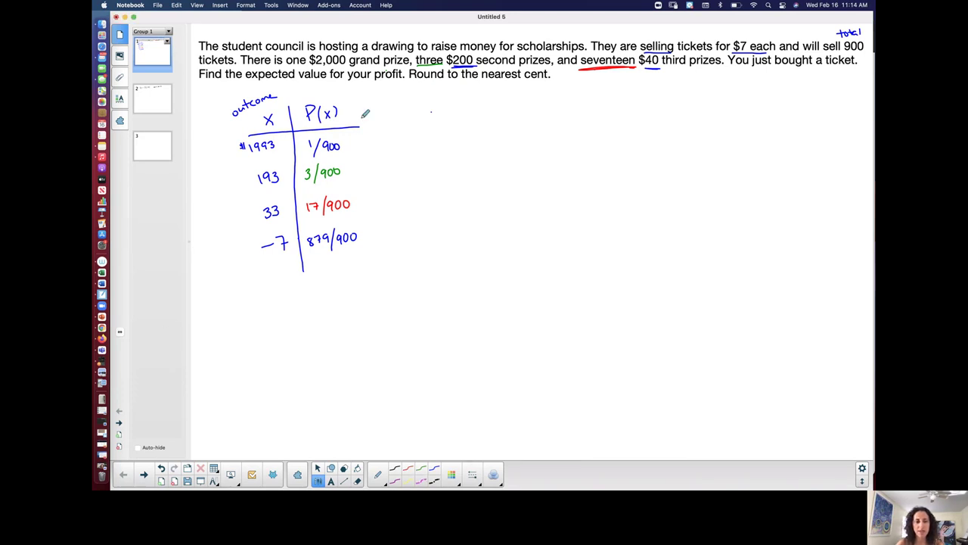
Add an x·P(x) column to the table and write 1993 · 1/900 = in its first row
drag(362, 121, 437, 117)
drag(363, 103, 378, 260)
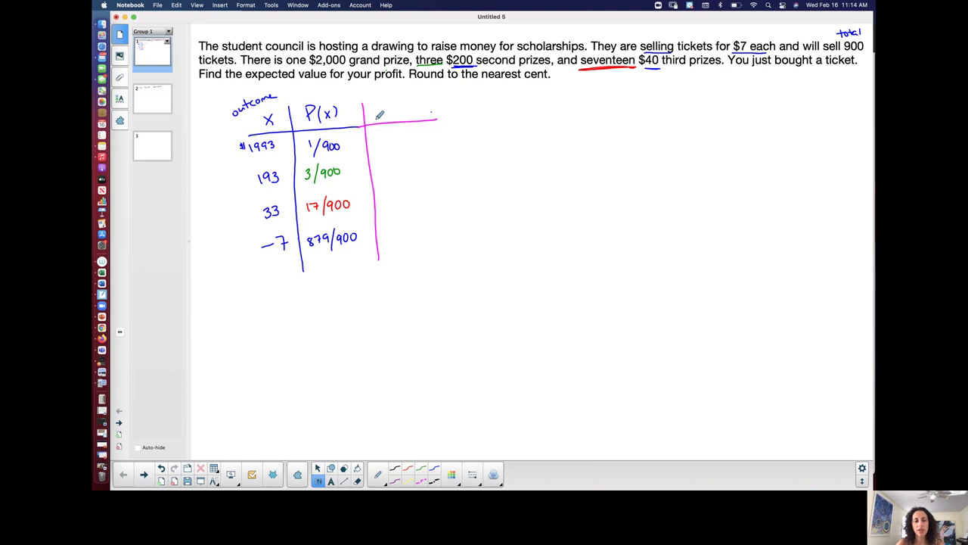
drag(379, 108, 420, 115)
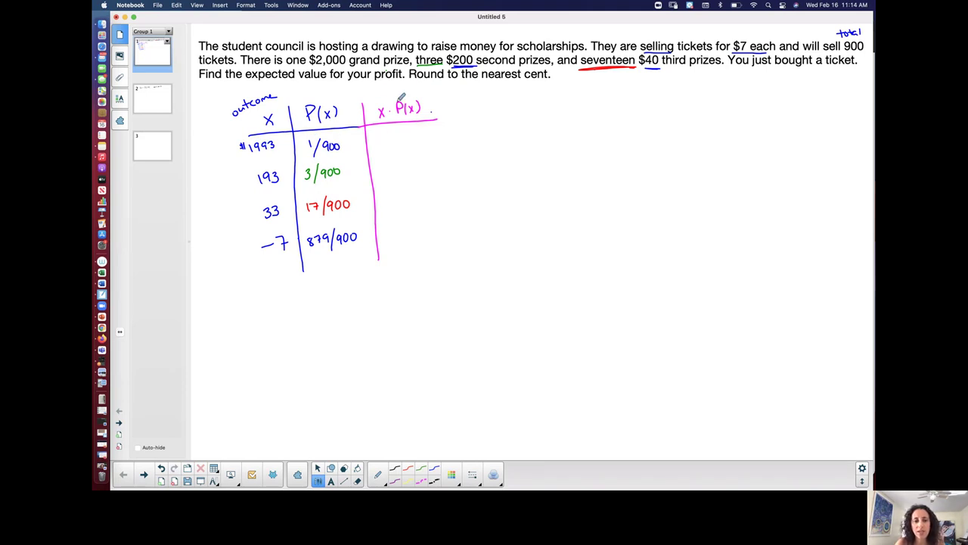
drag(377, 135, 428, 136)
drag(421, 140, 450, 130)
drag(443, 135, 450, 133)
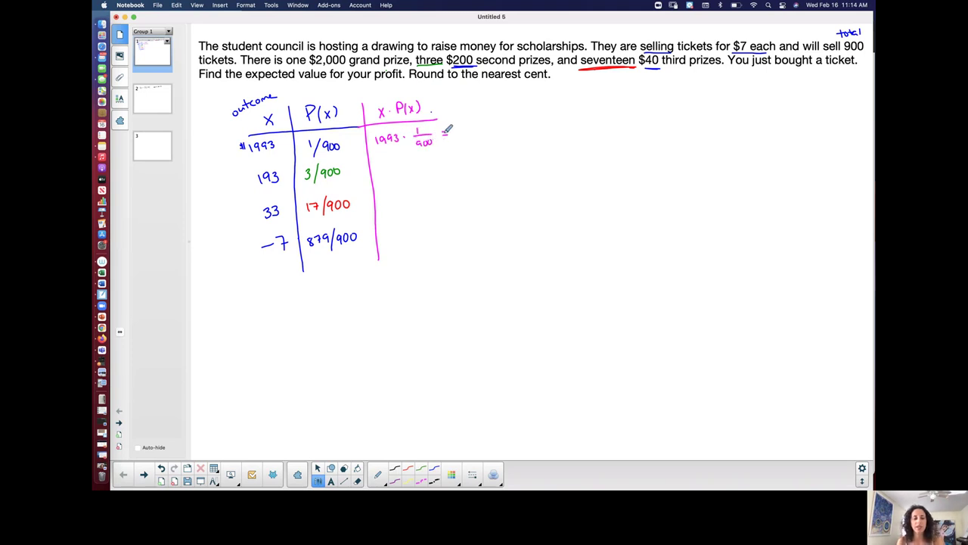
Evaluate 1993 × (1/900) on the TI-SmartView CE keypad, getting 2.214444444
key(super+Tab)
click(378, 424)
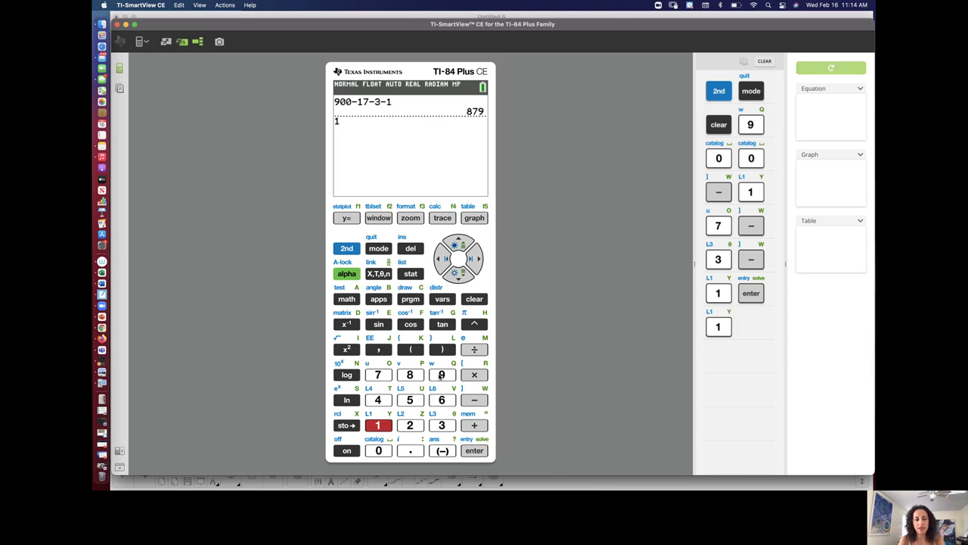
click(442, 373)
click(442, 373)
click(442, 425)
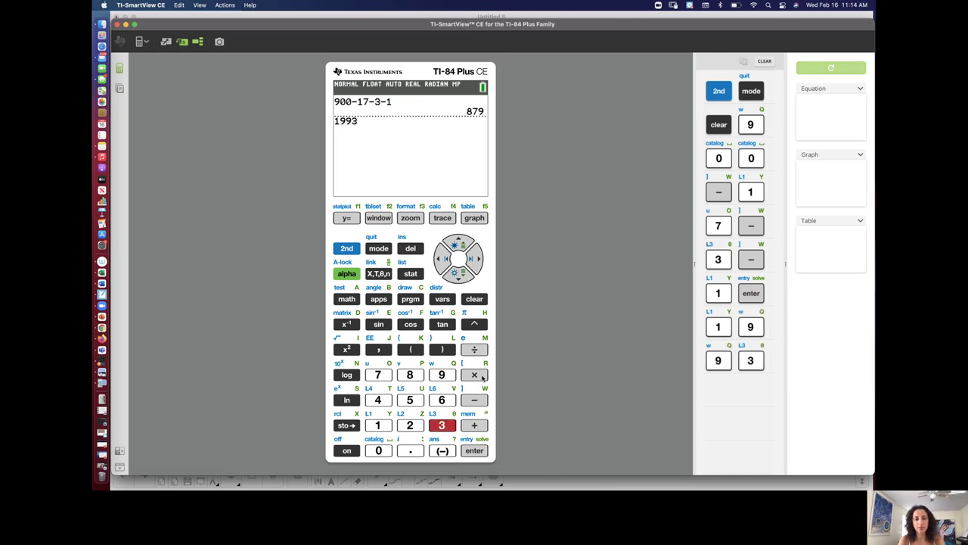
click(476, 376)
click(411, 349)
click(379, 424)
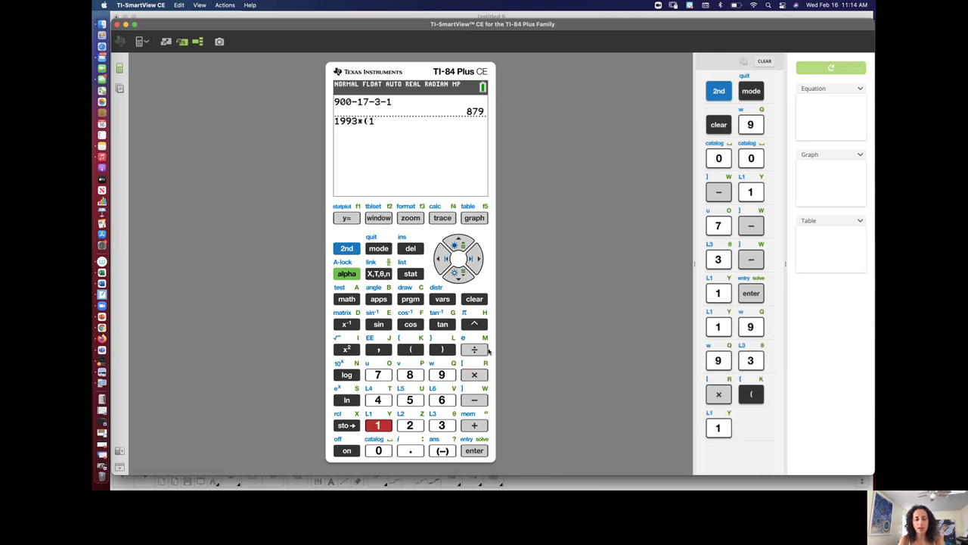
click(474, 348)
click(442, 374)
click(378, 450)
click(379, 450)
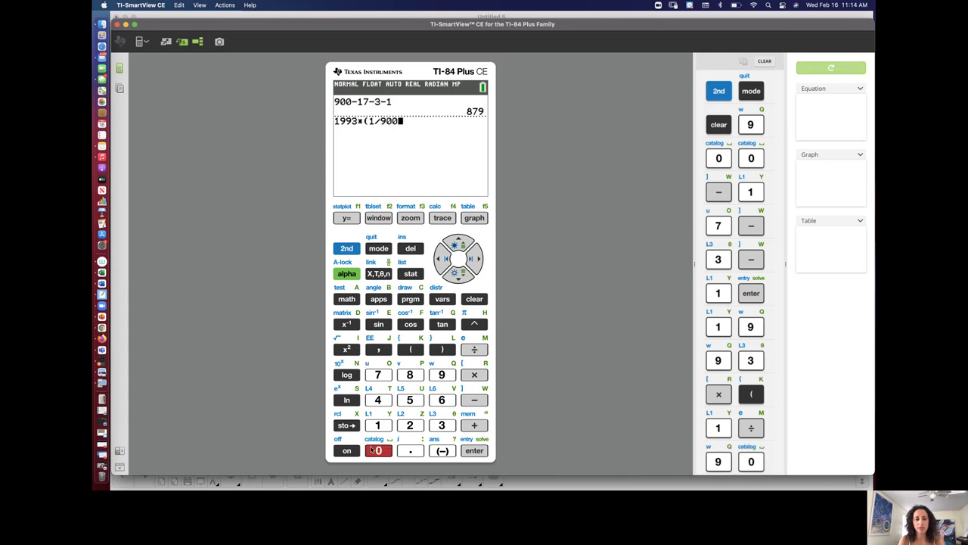
click(442, 348)
click(474, 450)
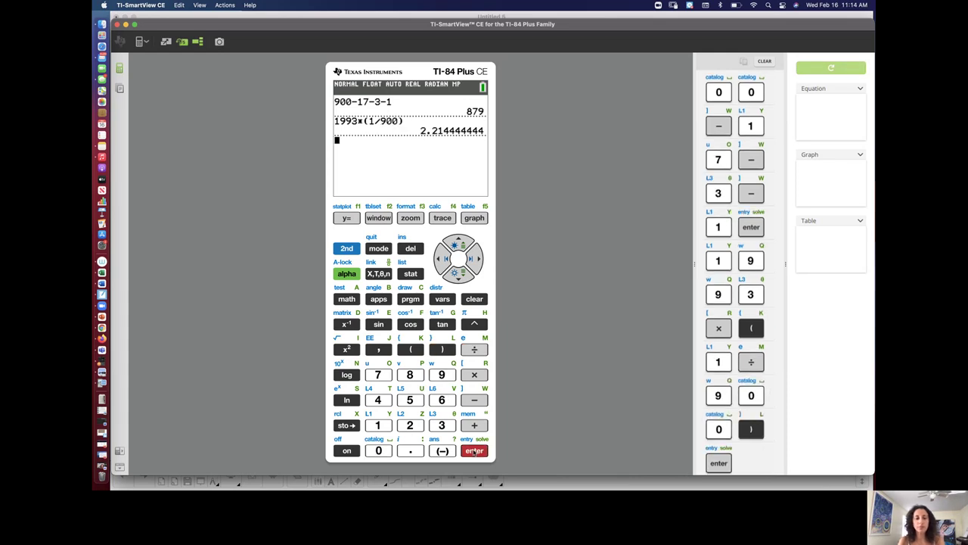
key(super+Tab)
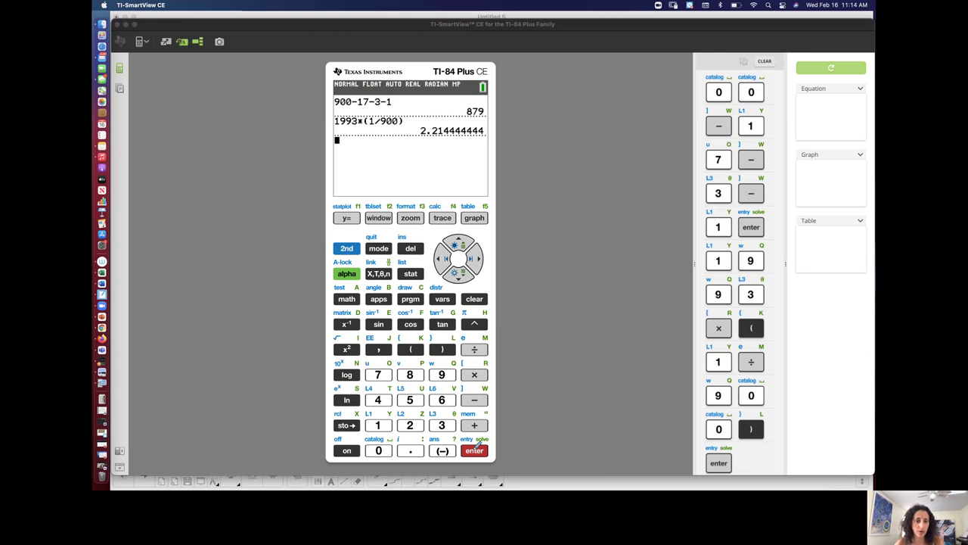
Pen-write 1993 · 1/900 = 2.21444 as the first x·P(x) entry and write 193 below it
drag(459, 128, 499, 121)
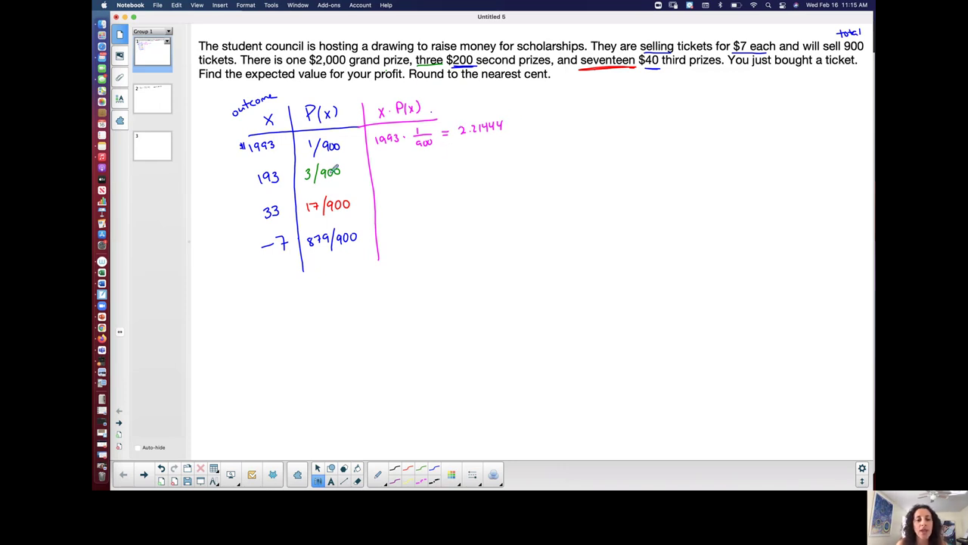
mouse_move(382, 161)
mouse_down()
mouse_move(420, 159)
mouse_move(414, 170)
mouse_move(448, 164)
mouse_up()
Key 193 × (3/900) into the calculator and evaluate it to 0.6433333333
key(super+Tab)
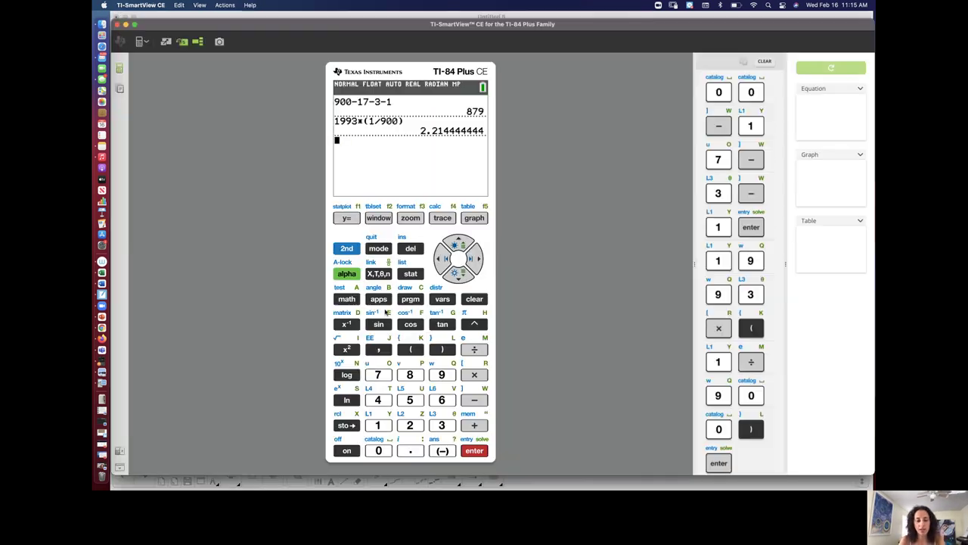
click(377, 425)
click(442, 374)
click(442, 425)
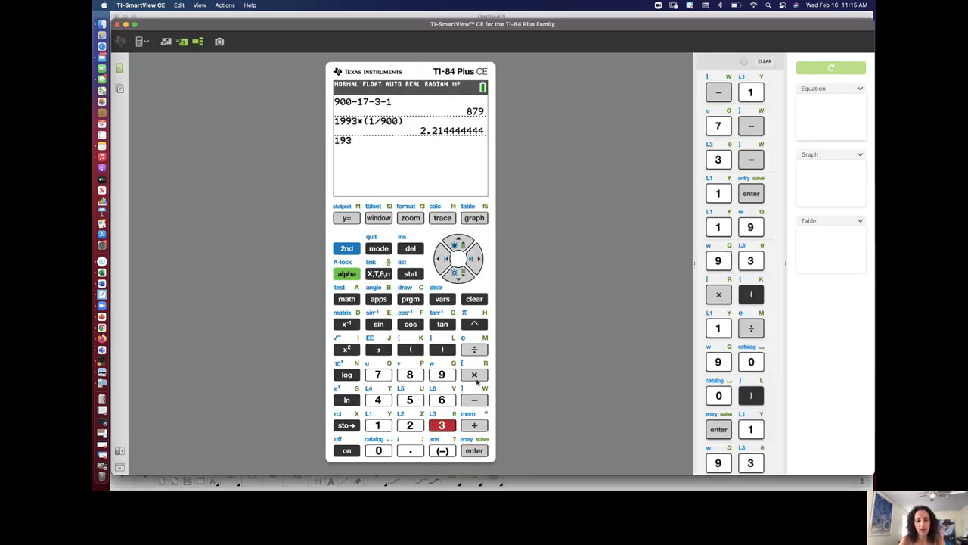
click(474, 374)
click(410, 349)
click(441, 426)
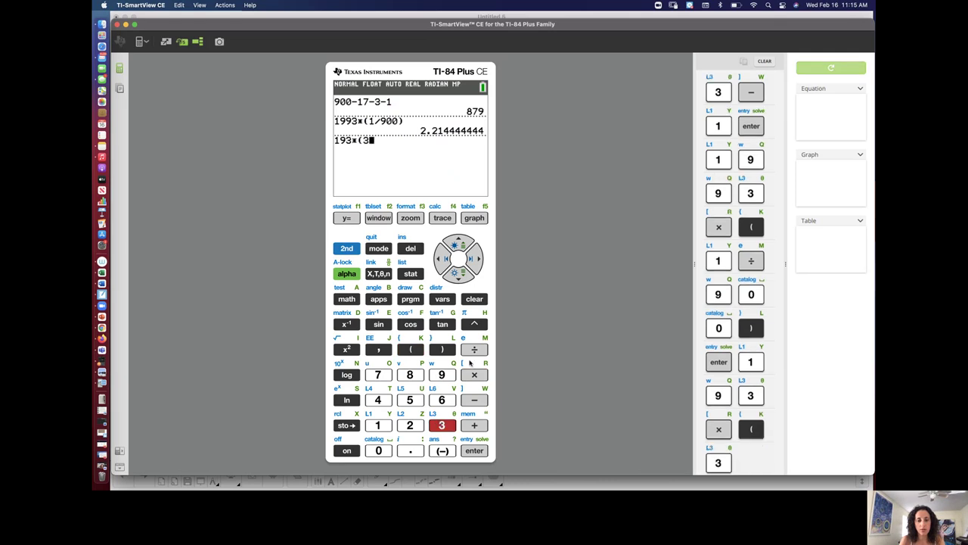
click(474, 349)
click(442, 375)
click(378, 451)
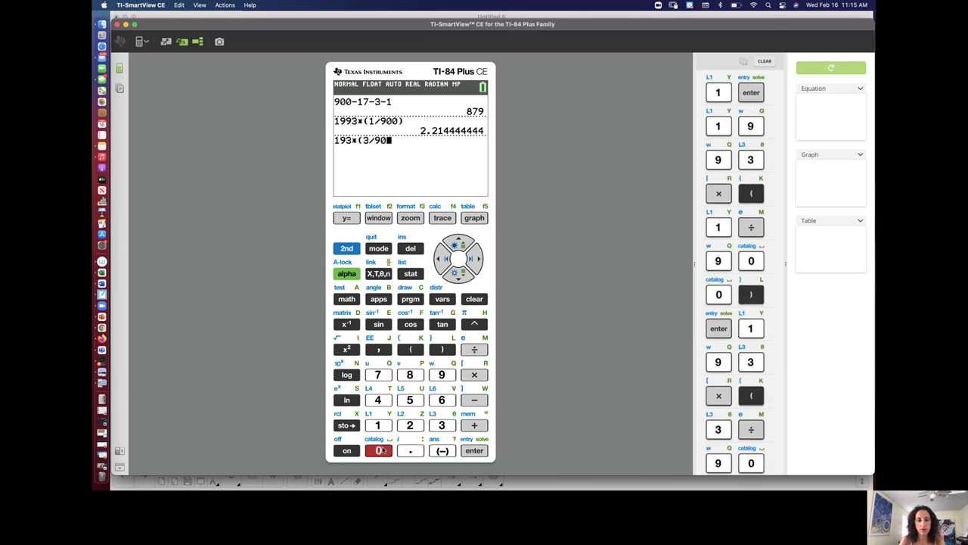
click(378, 451)
click(442, 349)
click(475, 450)
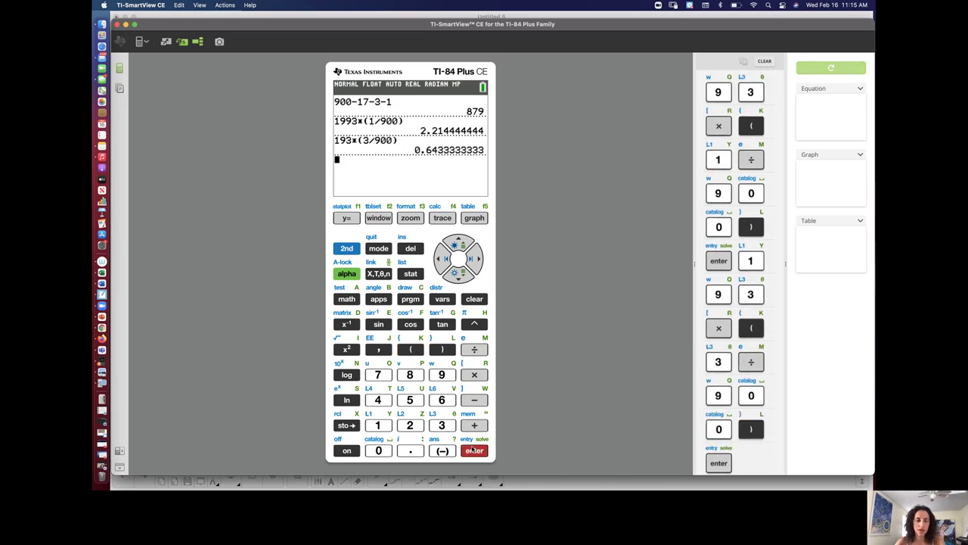
Write 0.643333 as the second row's result and start 33 · 17/900 on row three
key(super+Tab)
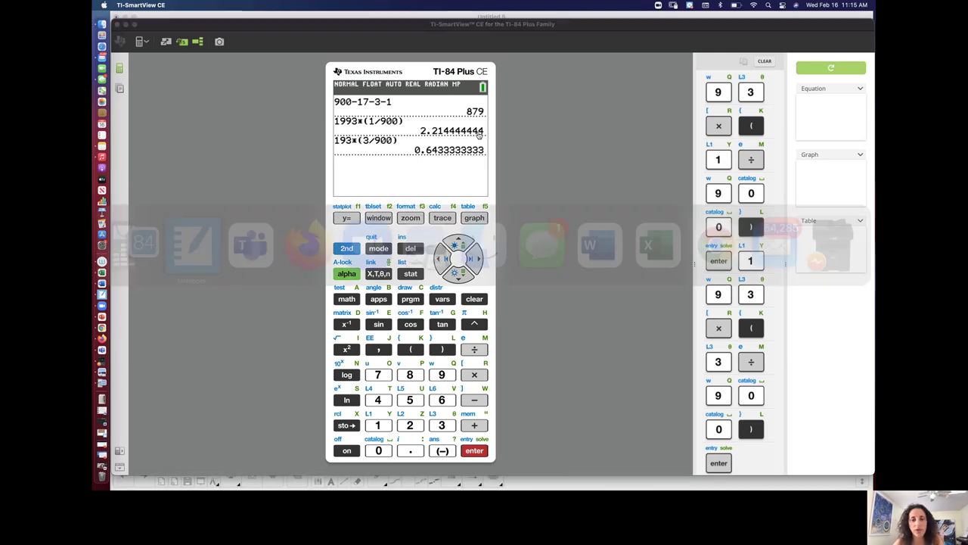
drag(464, 155, 519, 151)
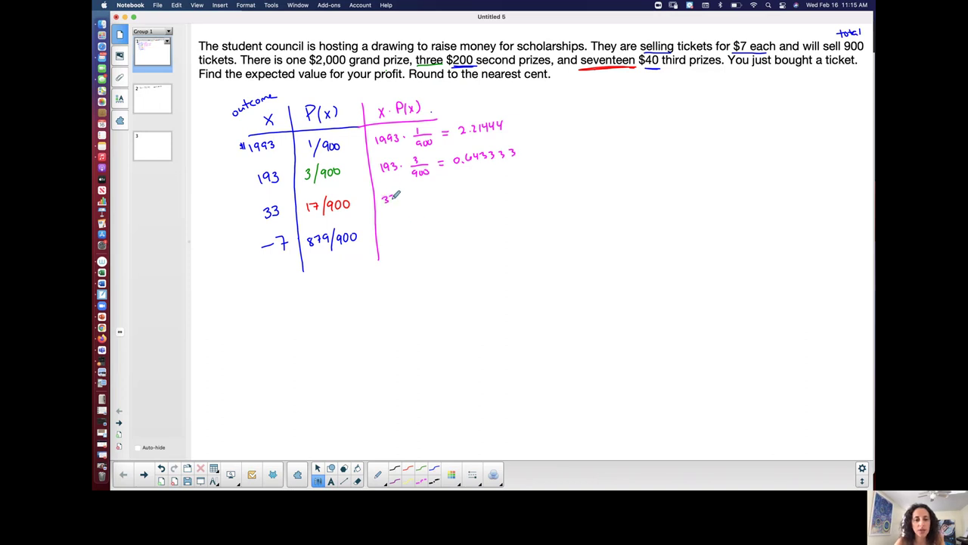
drag(397, 194, 432, 199)
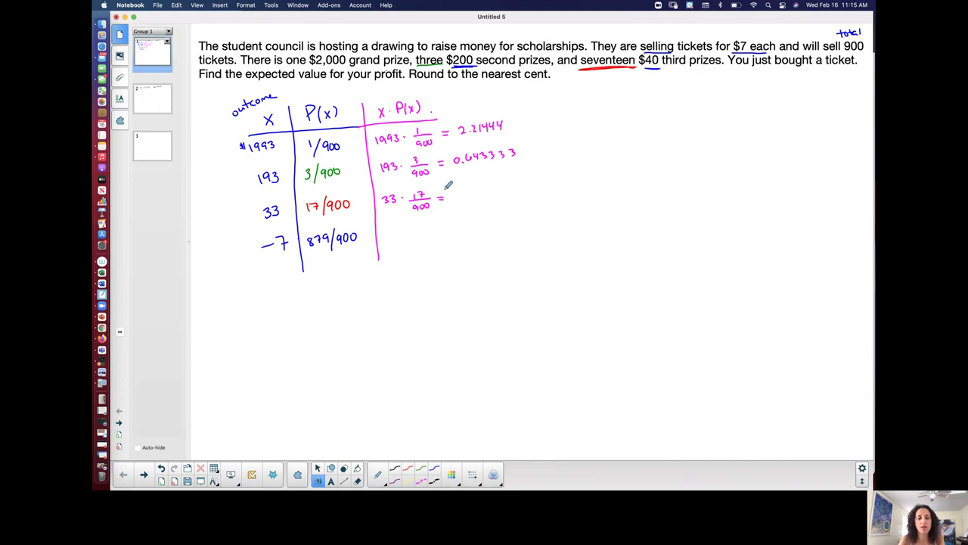
Compute 33 × (17/900) on the calculator and write 0.623333 as the third row's result
key(super+Tab)
click(442, 426)
click(474, 375)
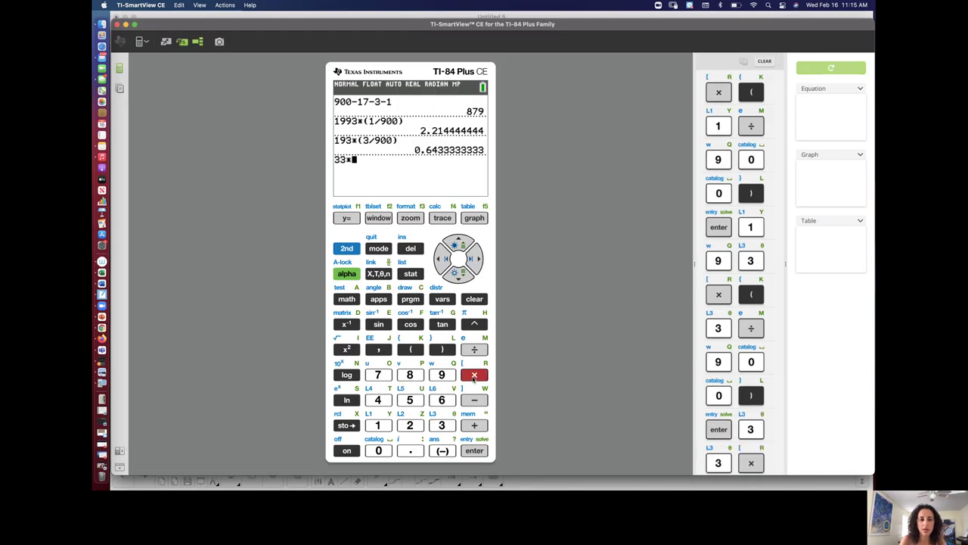
click(419, 350)
click(379, 425)
click(379, 374)
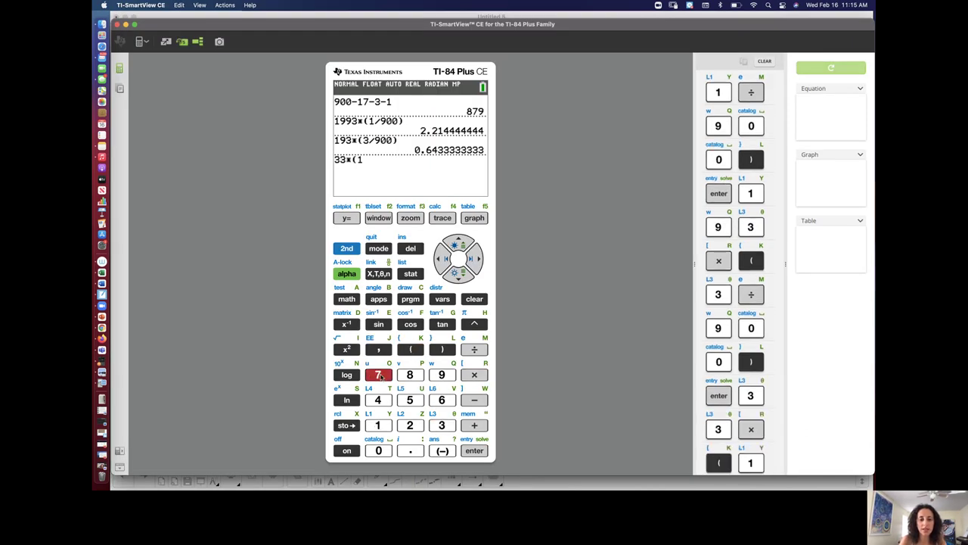
click(474, 350)
click(442, 375)
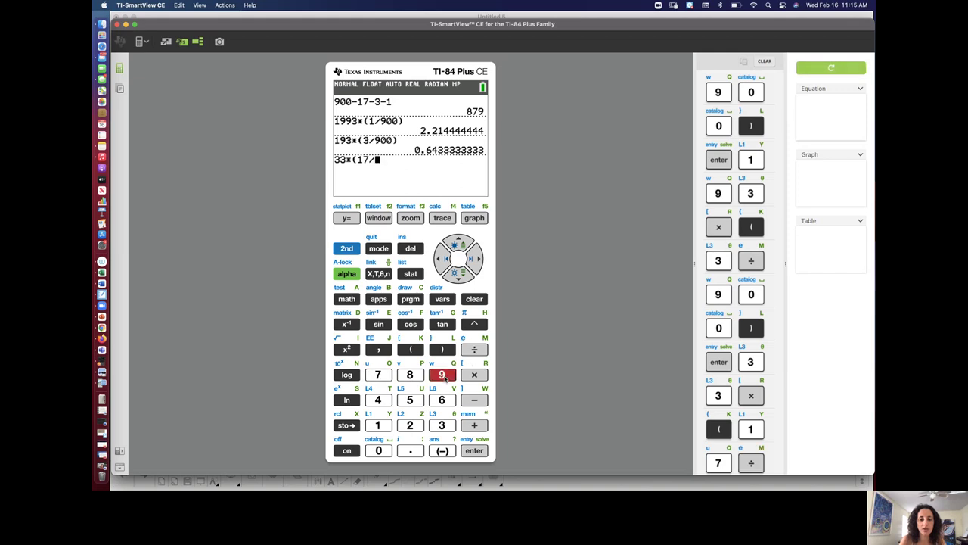
click(379, 451)
click(378, 450)
click(442, 350)
click(475, 450)
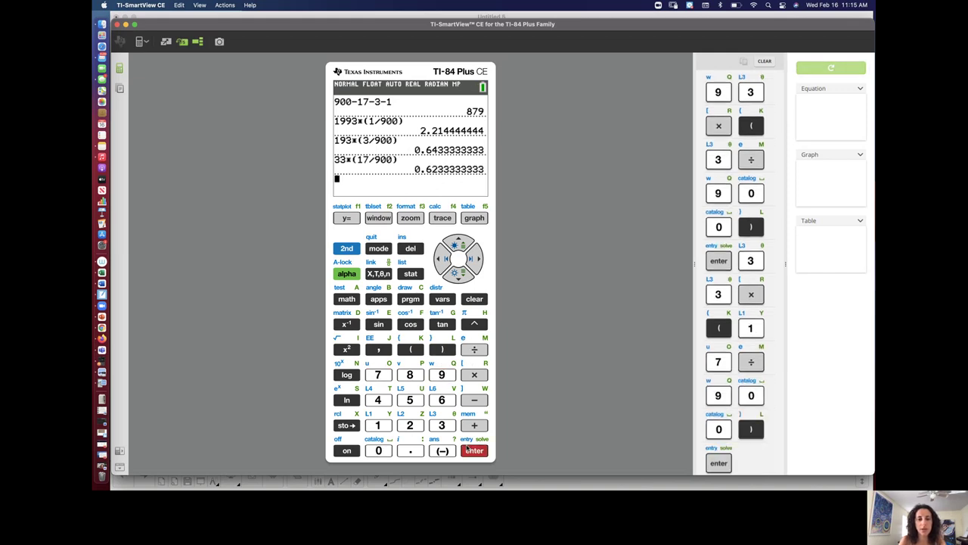
key(super+Tab)
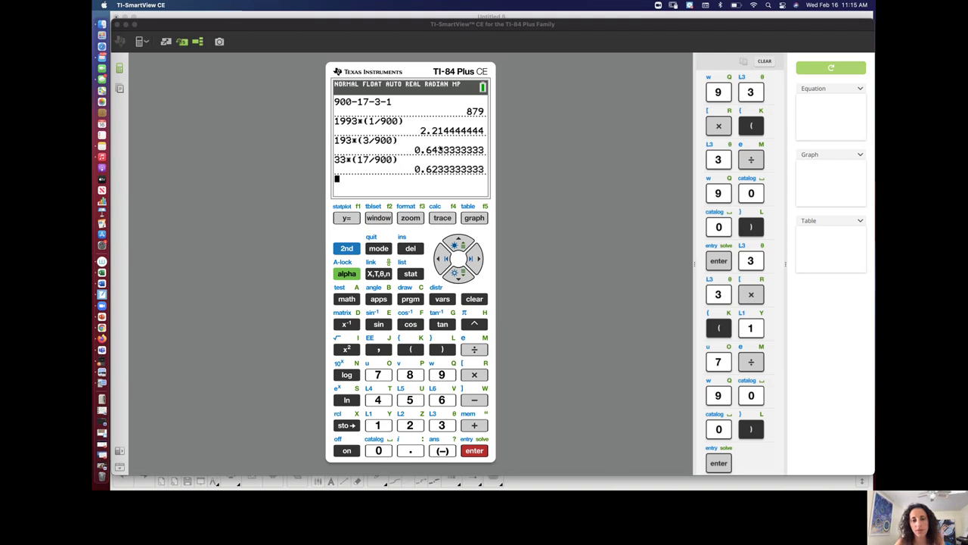
drag(468, 196, 524, 193)
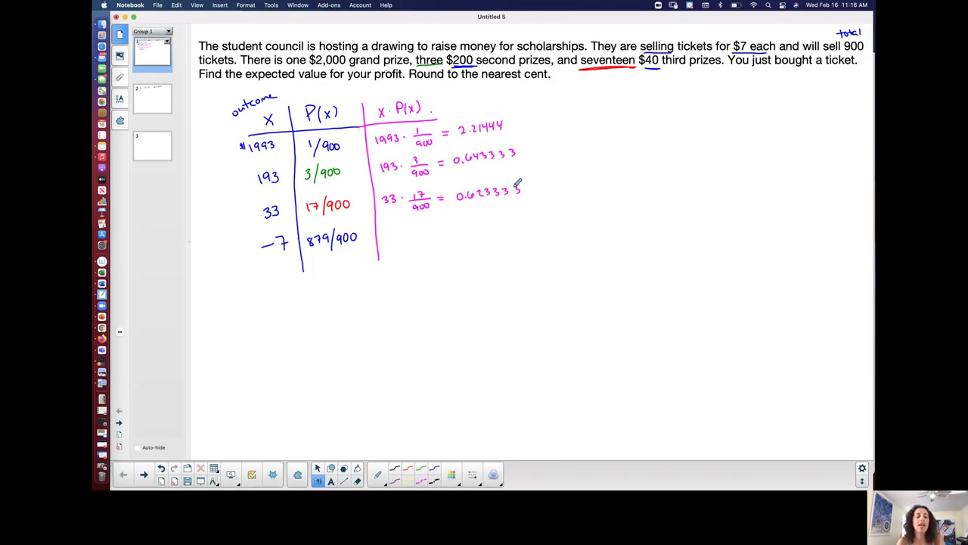
Start entering -7 × ( on the calculator for the last row
key(super+Tab)
click(443, 450)
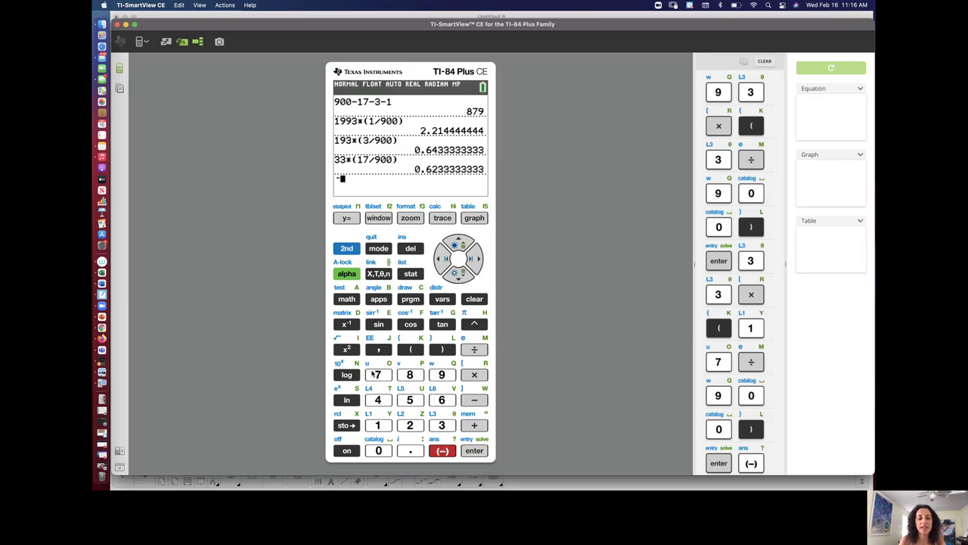
click(378, 374)
click(474, 375)
click(410, 349)
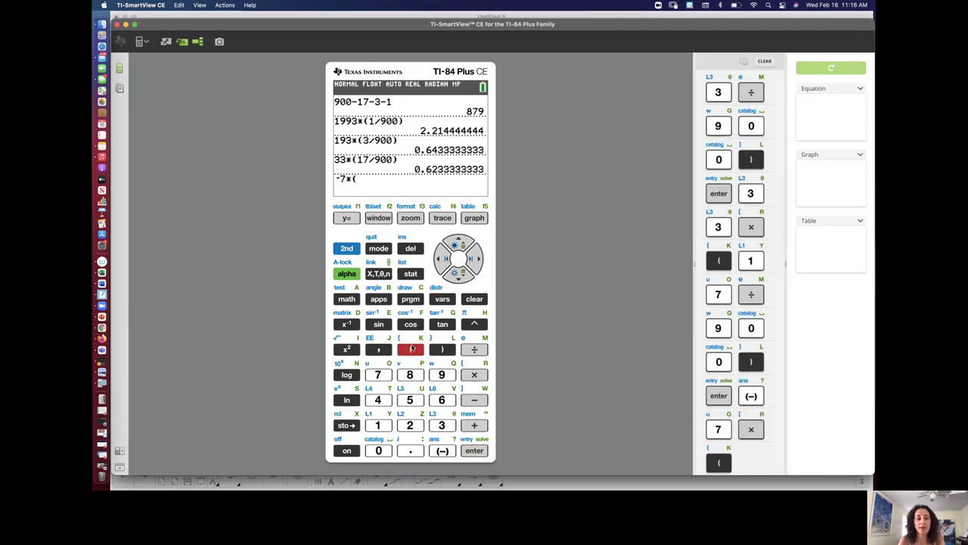
key(super+Tab)
key(super+Tab)
Complete the fraction 879/900 and evaluate -7 × (879/900), getting -6.836666667
click(410, 375)
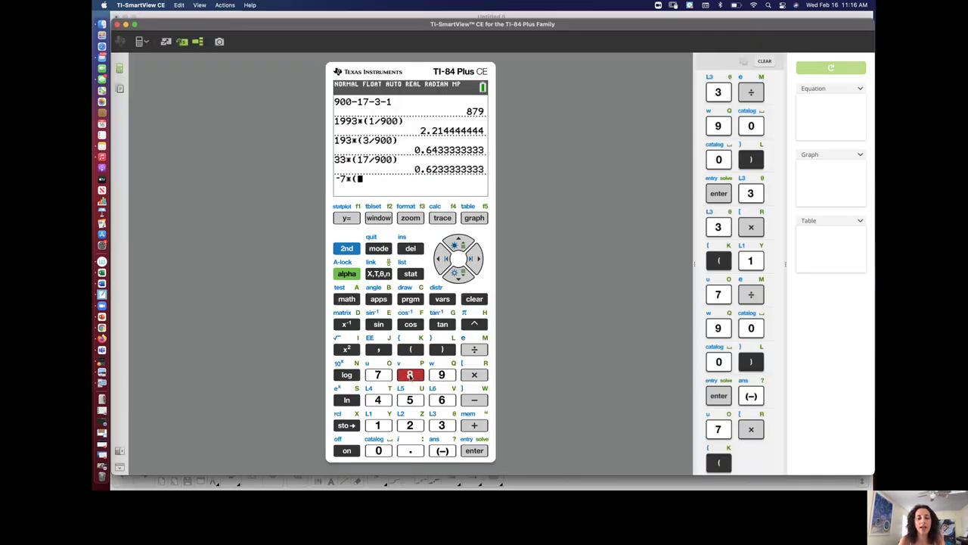
click(378, 375)
click(442, 374)
click(474, 349)
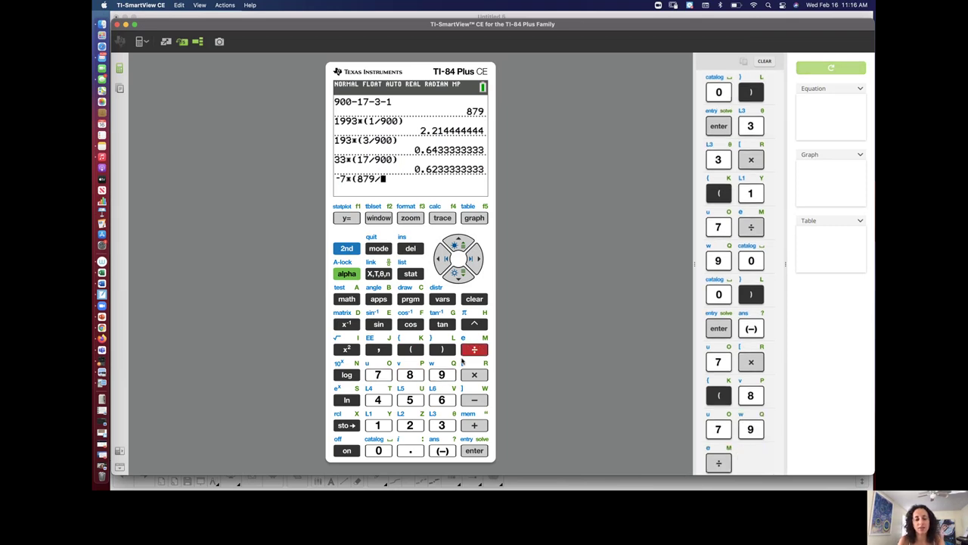
click(441, 374)
click(379, 450)
click(378, 451)
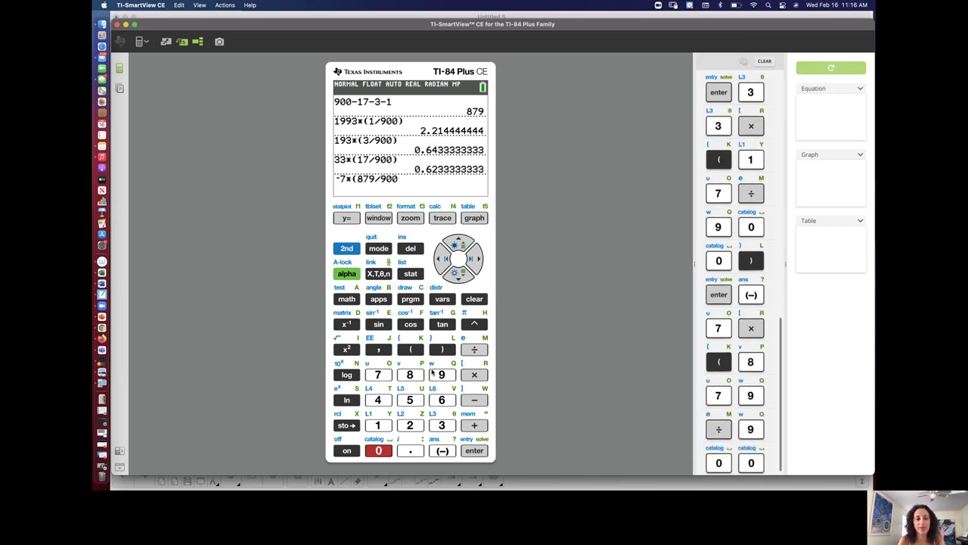
click(441, 349)
click(474, 450)
click(473, 450)
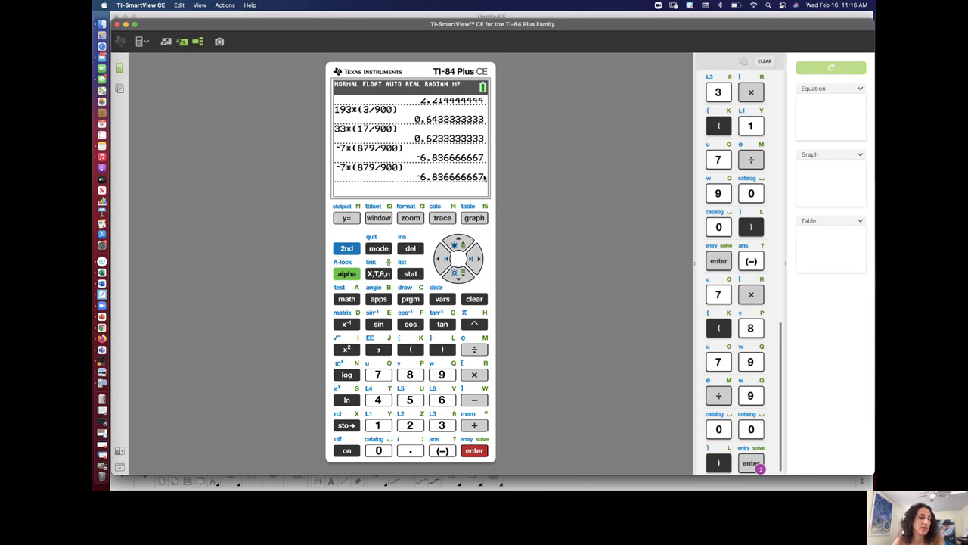
Pen-write -7 · 879/900 = -6. in the last x·P(x) row
key(super+Tab)
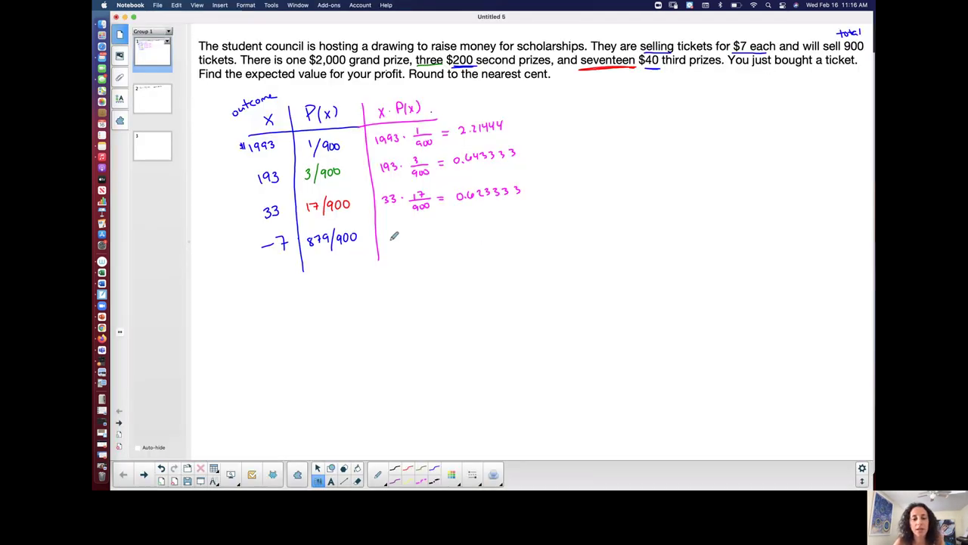
drag(384, 236, 388, 235)
drag(391, 232, 426, 231)
mouse_move(409, 237)
mouse_down()
mouse_move(428, 236)
mouse_move(420, 241)
mouse_up()
drag(428, 239, 426, 241)
drag(442, 229, 450, 229)
drag(442, 233, 465, 232)
click(473, 233)
Check the calculator and finish the remaining digits of -6.836667
key(super+Tab)
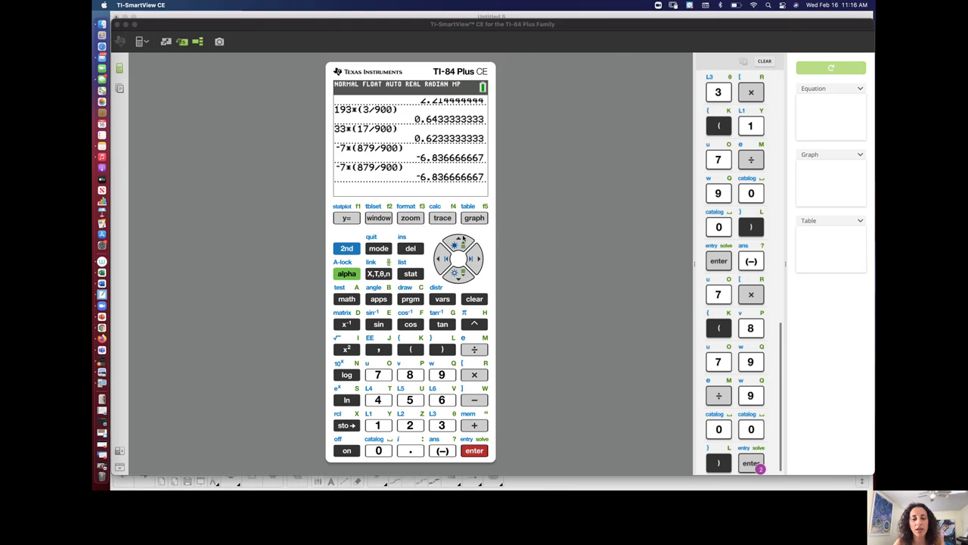
key(super+Tab)
drag(481, 225, 499, 232)
key(super+Tab)
key(super+Tab)
drag(507, 224, 522, 228)
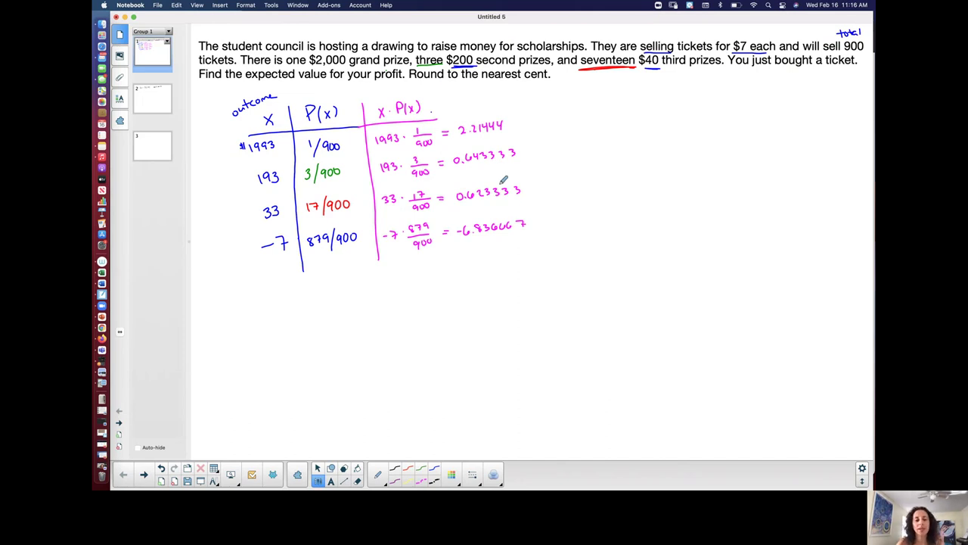
Switch the pen to magenta and rule a line under the x·P(x) column
click(142, 111)
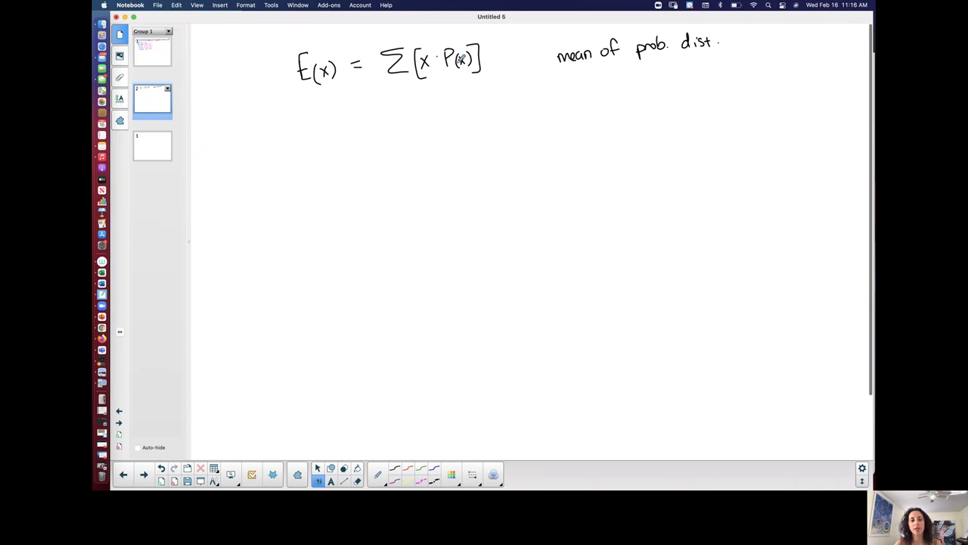
click(148, 64)
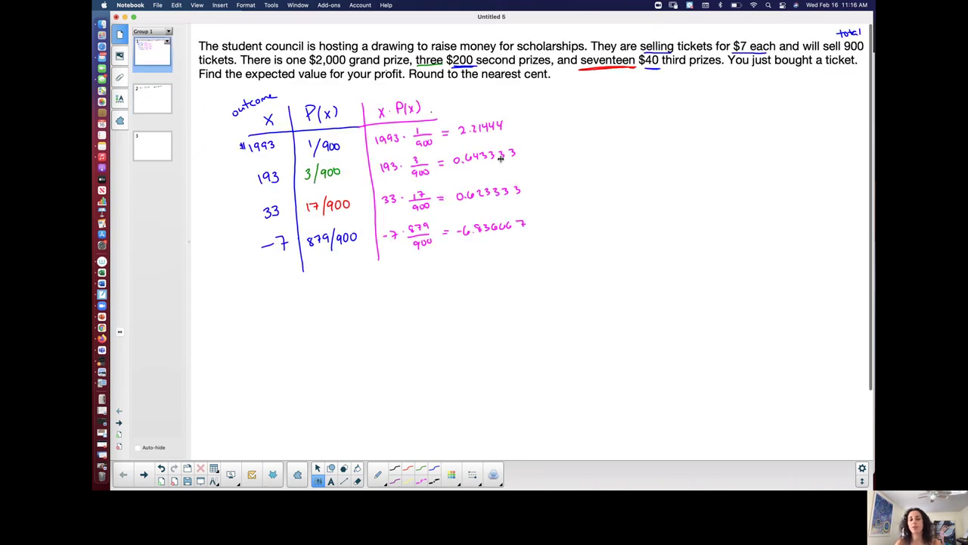
click(422, 470)
click(473, 474)
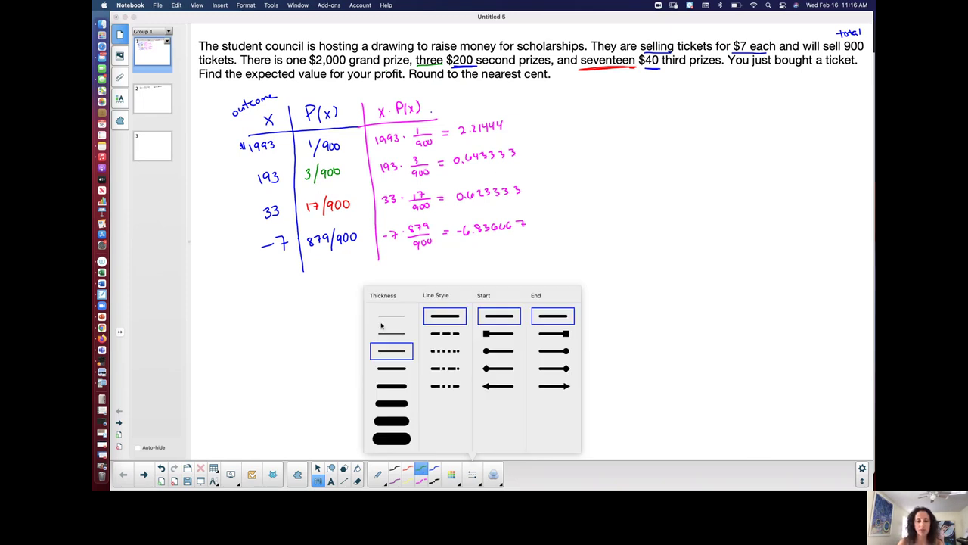
drag(397, 264, 587, 244)
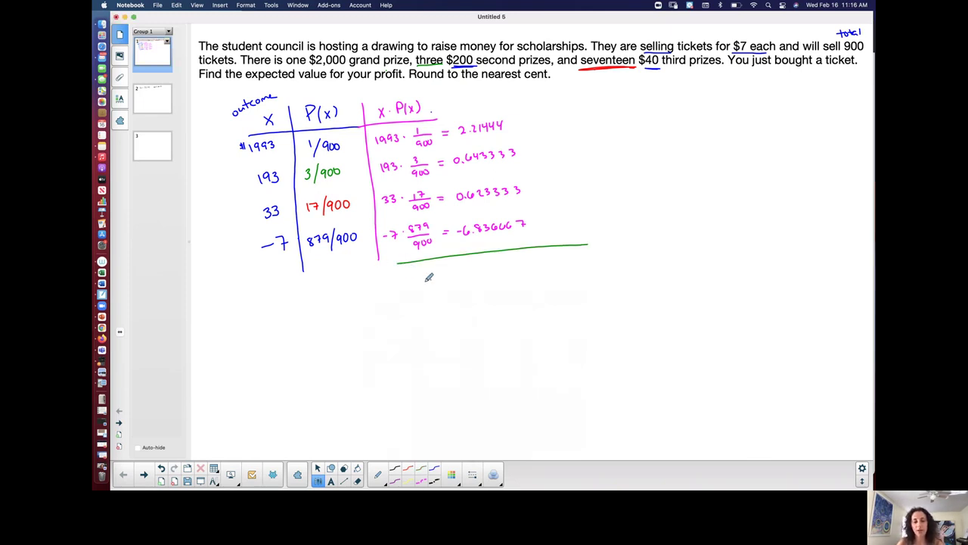
drag(438, 282, 439, 299)
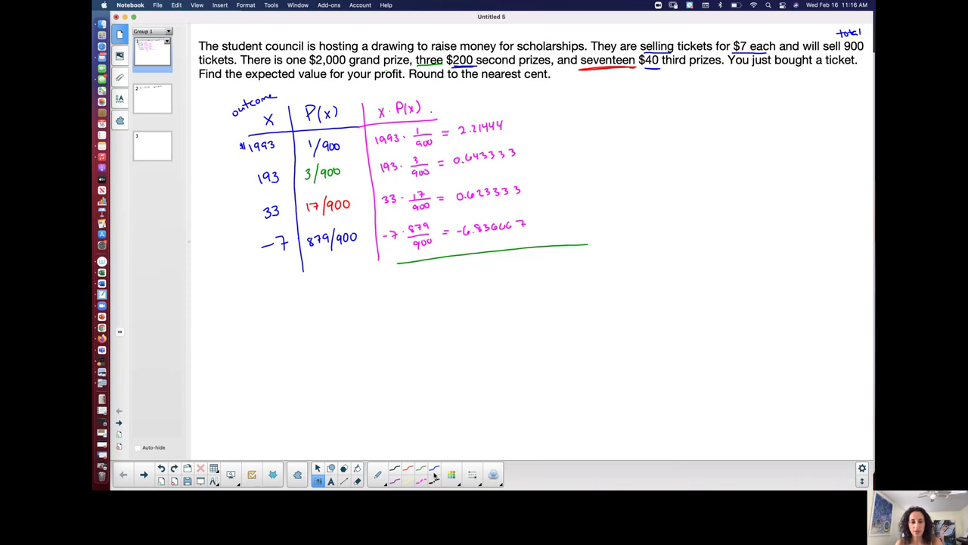
click(473, 473)
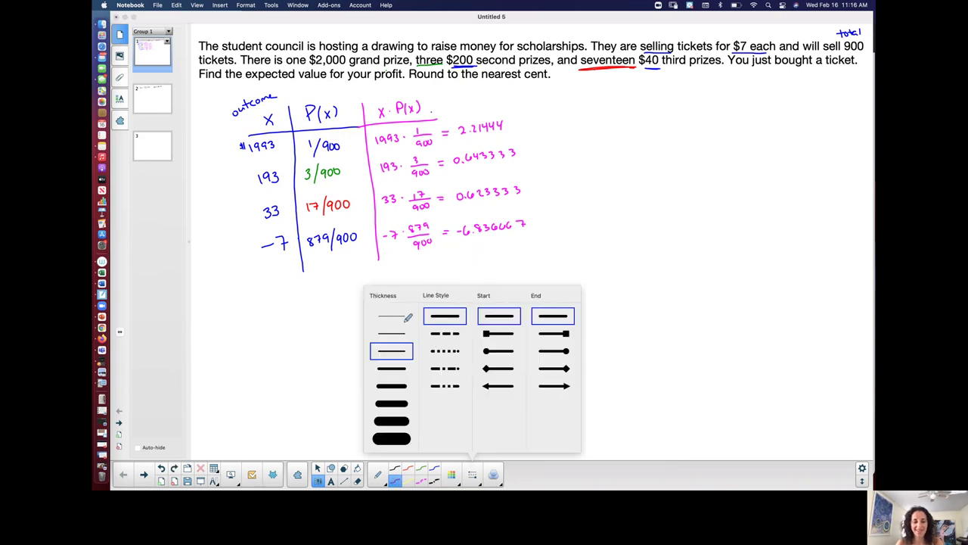
drag(392, 268, 527, 244)
Handwrite Σ[x·P(x)] beneath the magenta line
drag(422, 289, 426, 302)
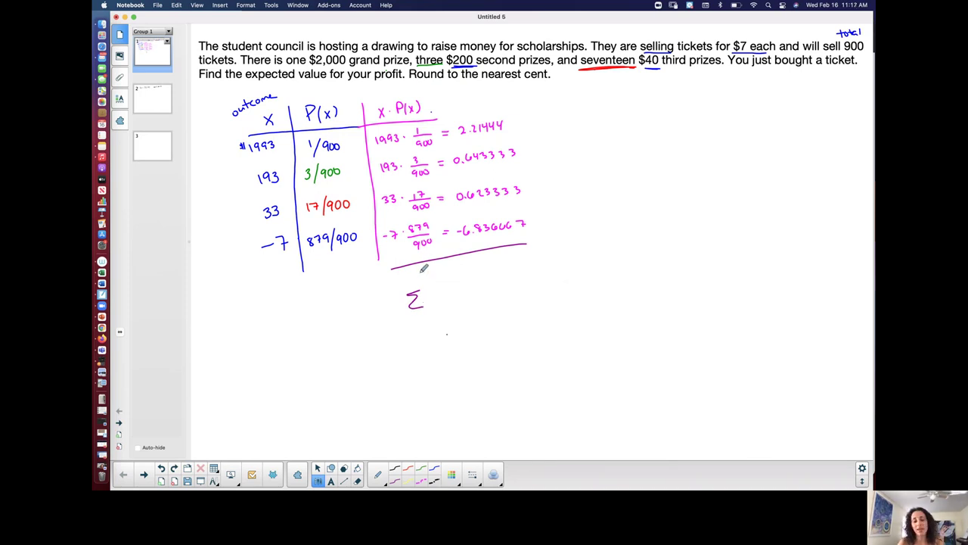
drag(431, 295, 438, 305)
mouse_move(438, 294)
mouse_down()
mouse_move(431, 304)
mouse_move(447, 305)
mouse_up()
click(443, 300)
drag(447, 292, 465, 301)
mouse_move(468, 291)
mouse_down()
mouse_move(429, 288)
mouse_move(437, 312)
mouse_up()
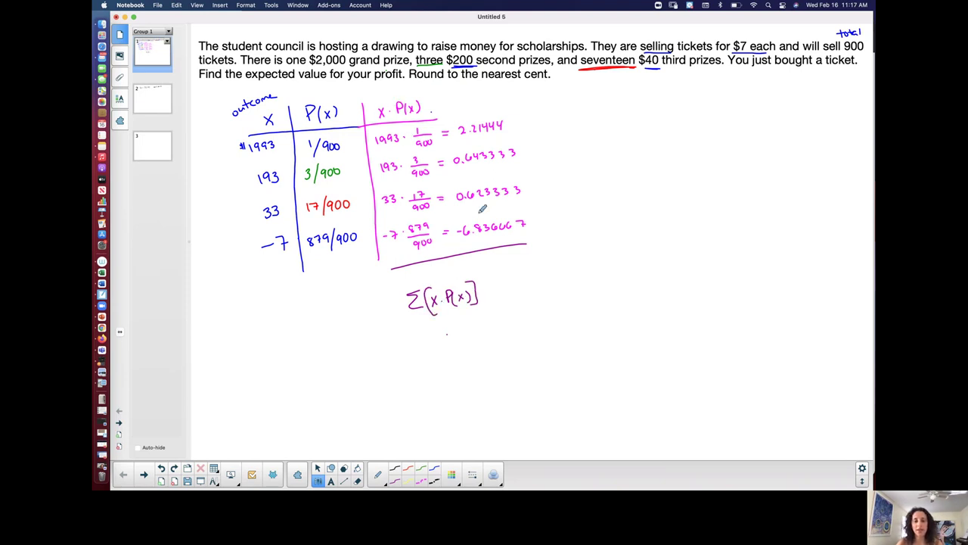
Check the E(x) definition on page 2, then add an equals sign after the sum
click(158, 109)
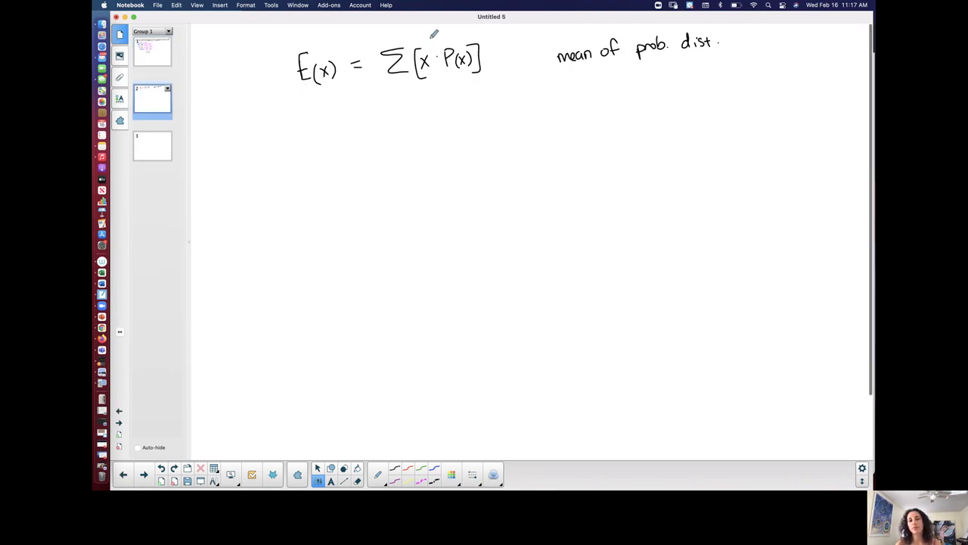
click(152, 63)
drag(494, 286, 503, 285)
drag(494, 292, 504, 292)
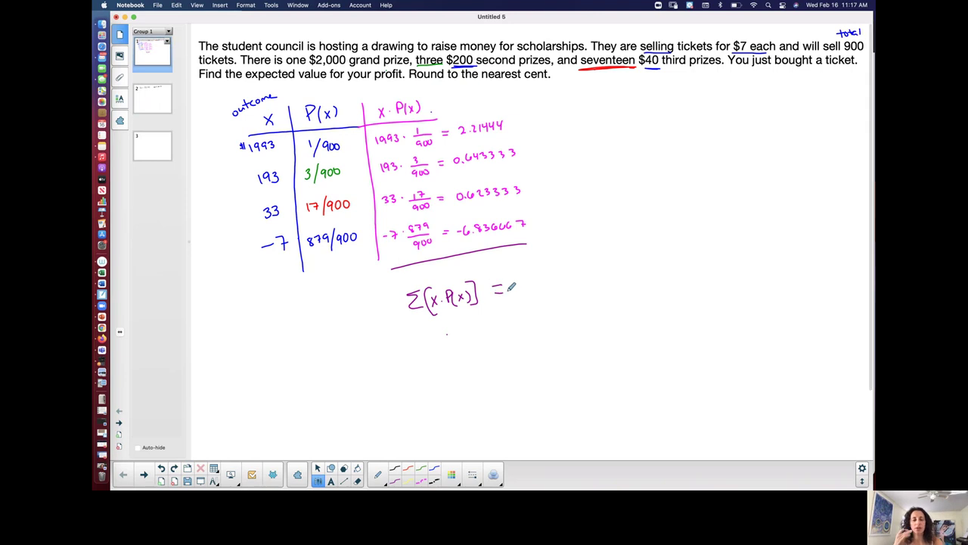
Recall 2.214444444 from the calculator history and follow it with a plus
key(super+Tab)
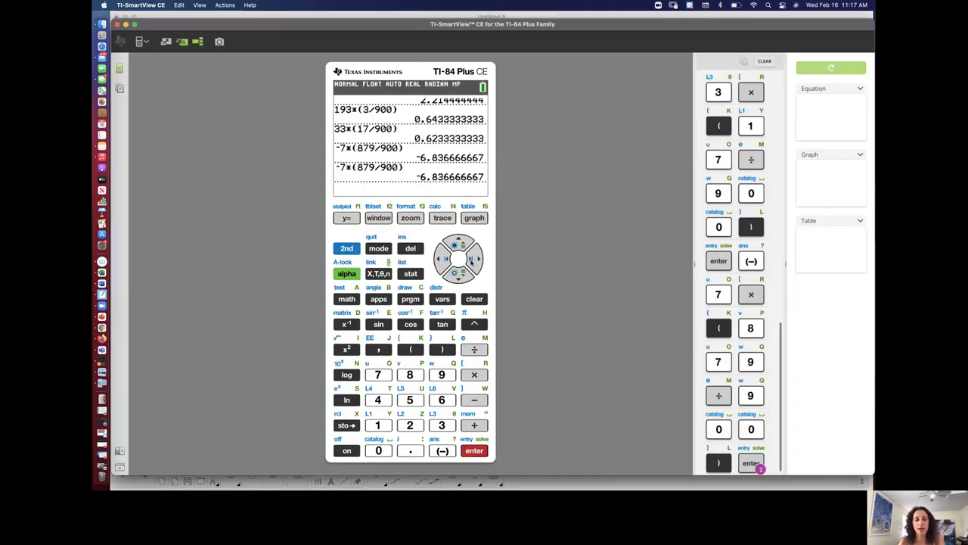
click(465, 246)
click(465, 246)
click(464, 246)
click(464, 246)
click(465, 247)
click(464, 247)
click(464, 247)
click(465, 246)
click(464, 246)
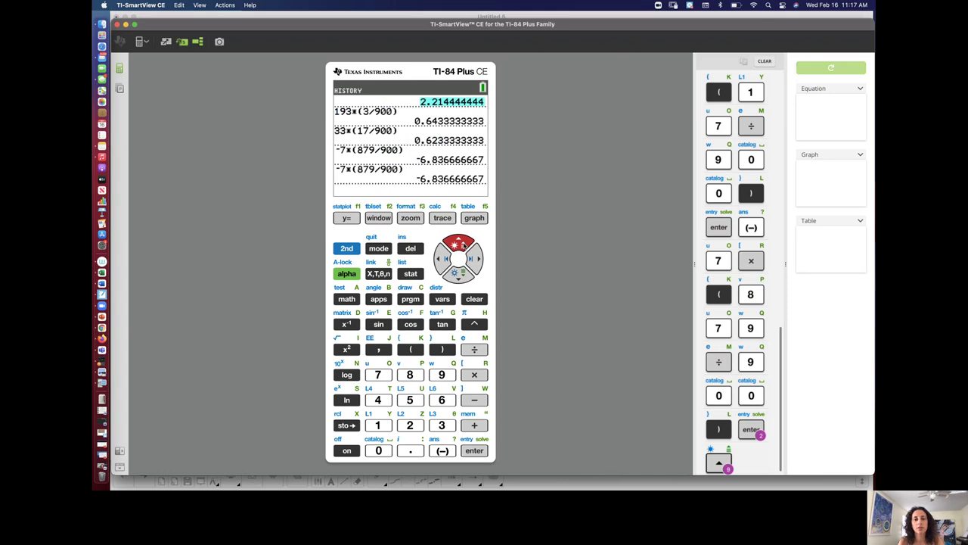
click(475, 450)
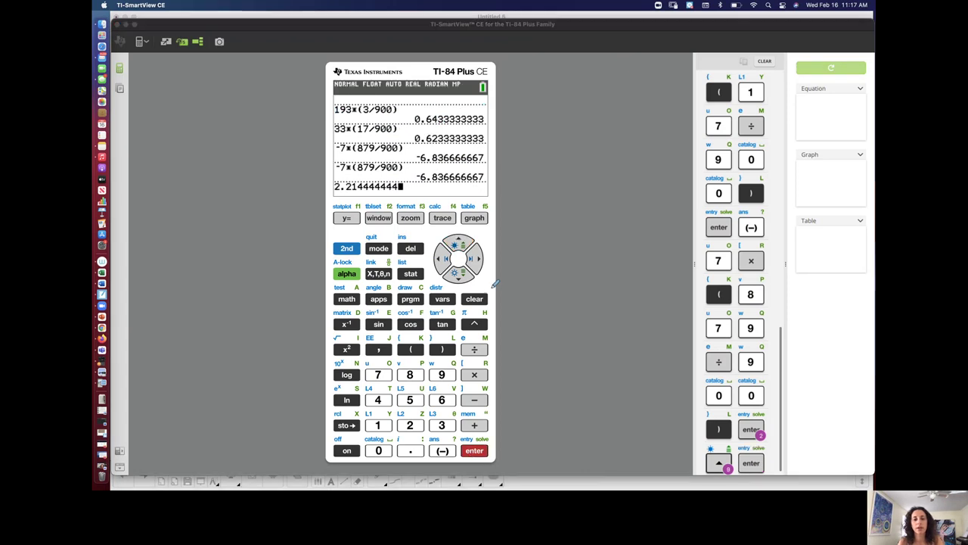
key(super+Tab)
key(super+Tab)
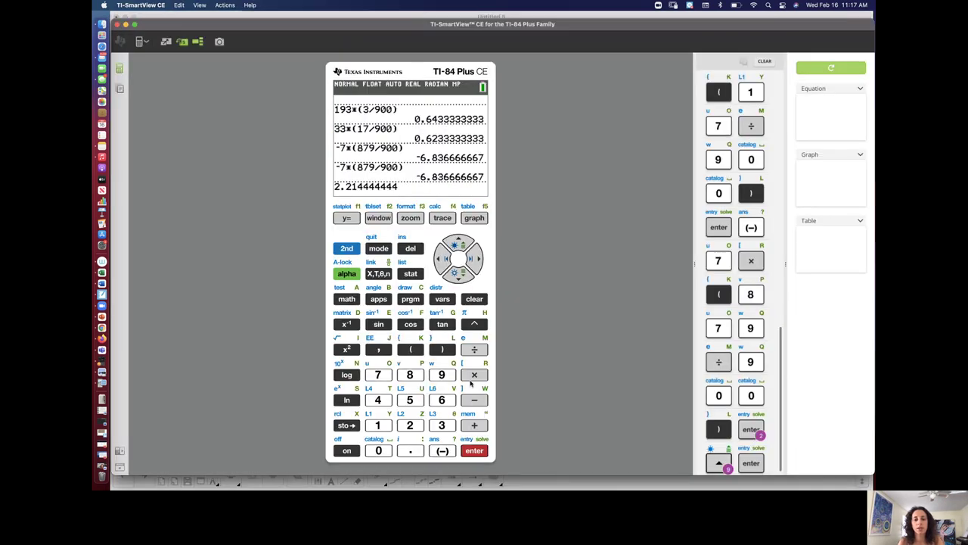
click(467, 426)
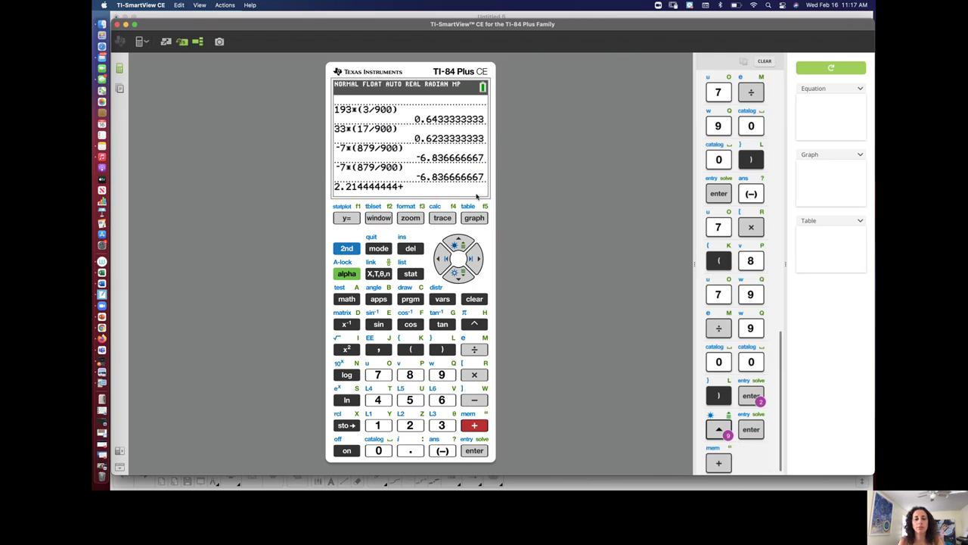
Append 0.6433333333 from history to the sum, followed by a plus
click(457, 238)
key(super+Tab)
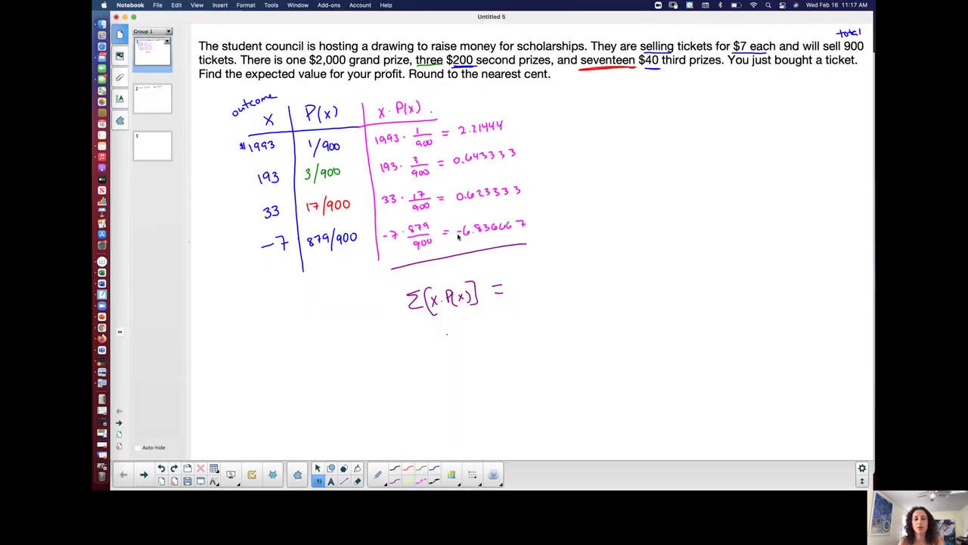
key(super+Tab)
click(458, 238)
click(457, 238)
click(458, 238)
click(457, 238)
click(458, 239)
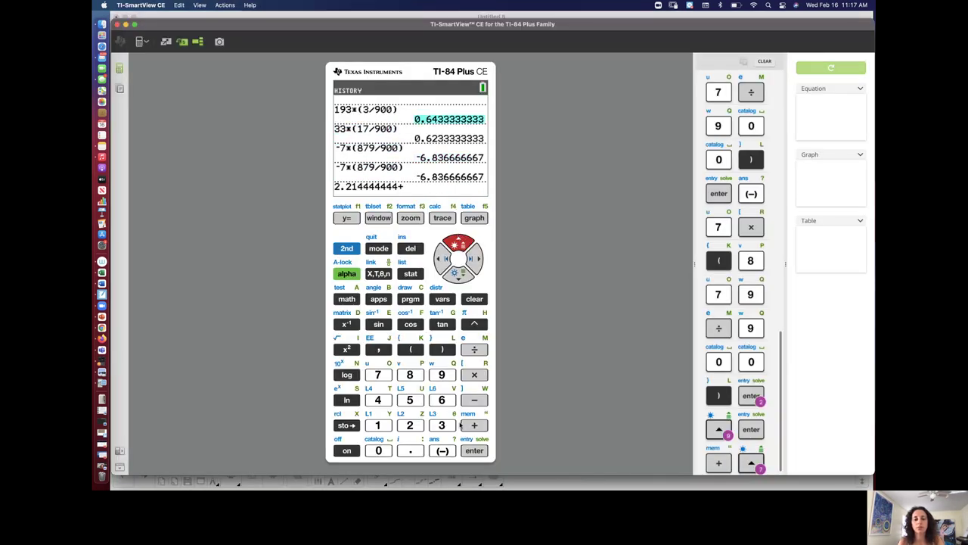
click(474, 450)
click(474, 425)
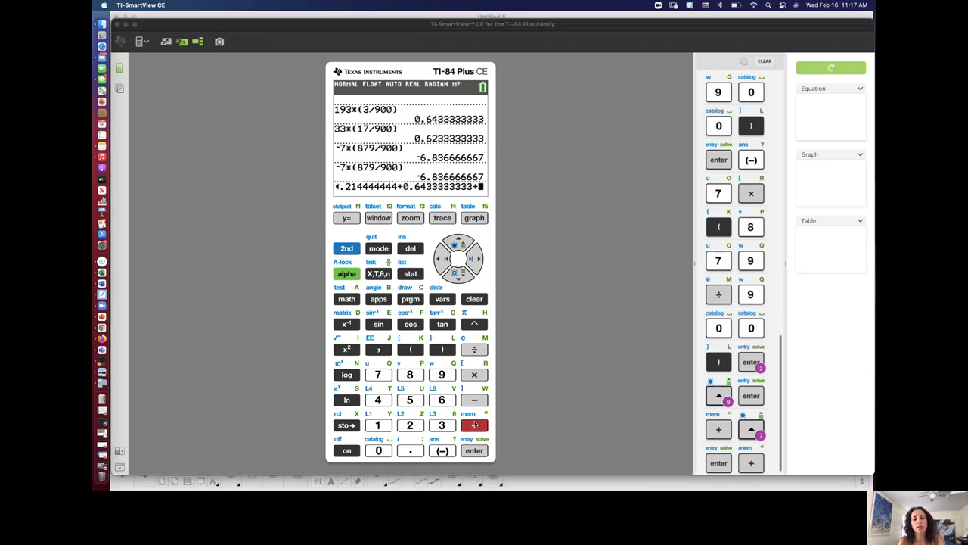
Append 0.6233333333 from history to the sum, followed by a plus
key(super+Tab)
key(super+Tab)
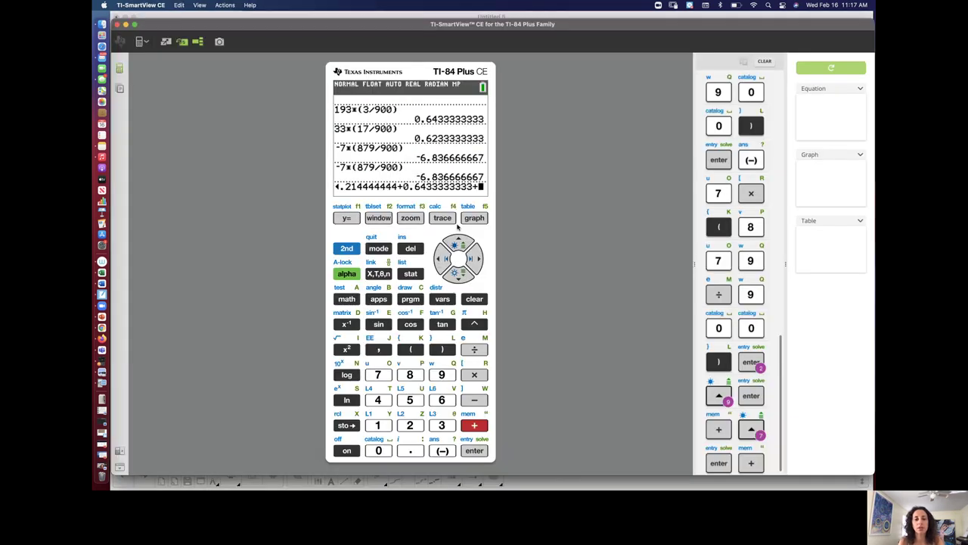
click(443, 258)
click(474, 259)
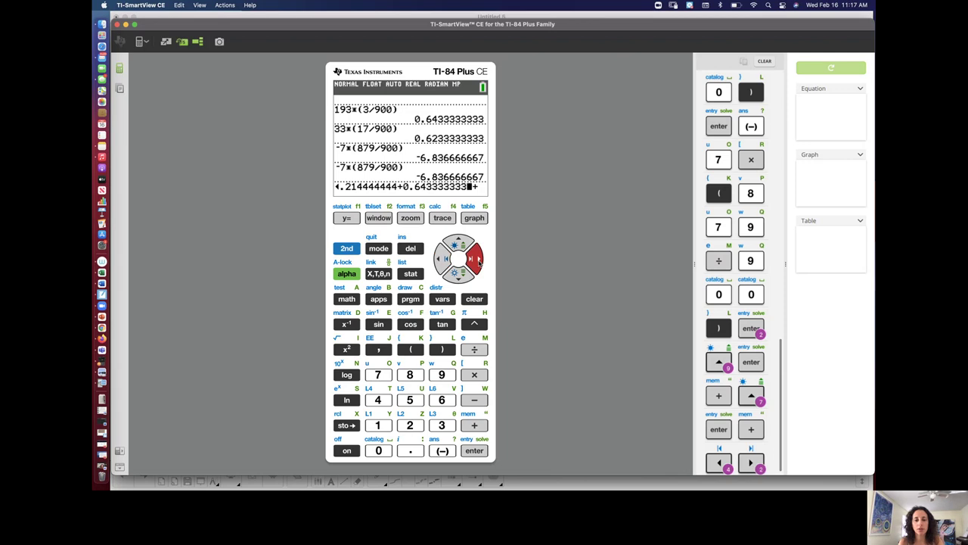
click(475, 259)
click(459, 245)
click(459, 246)
click(459, 245)
click(459, 245)
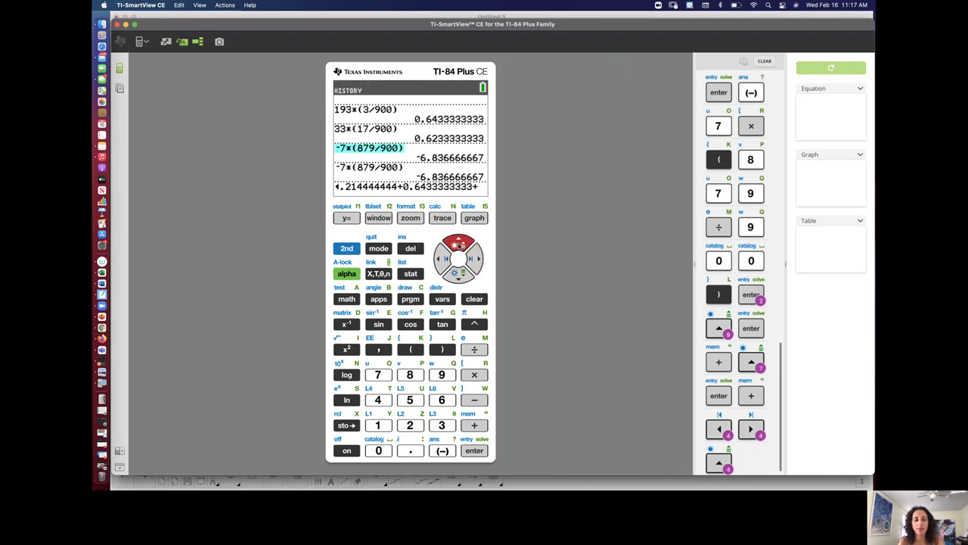
click(458, 245)
click(472, 454)
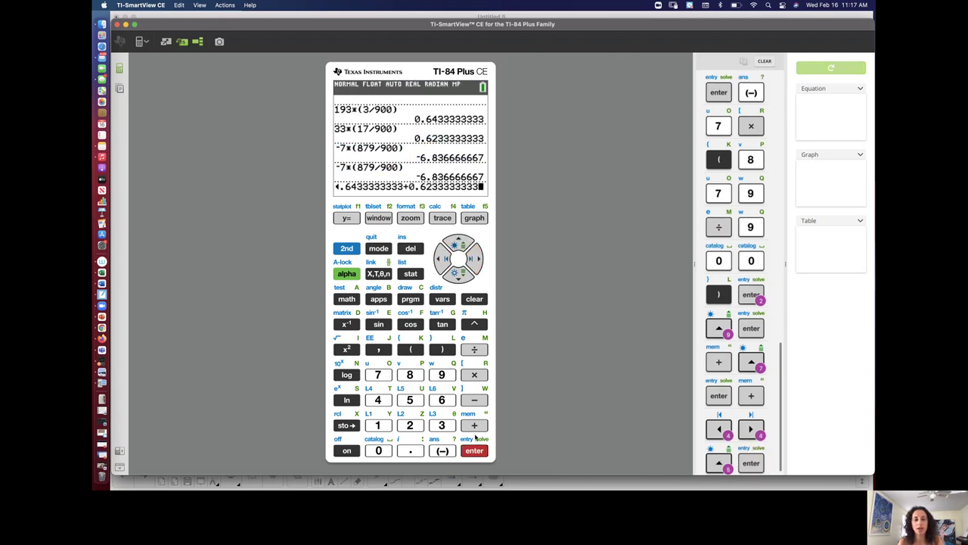
click(475, 427)
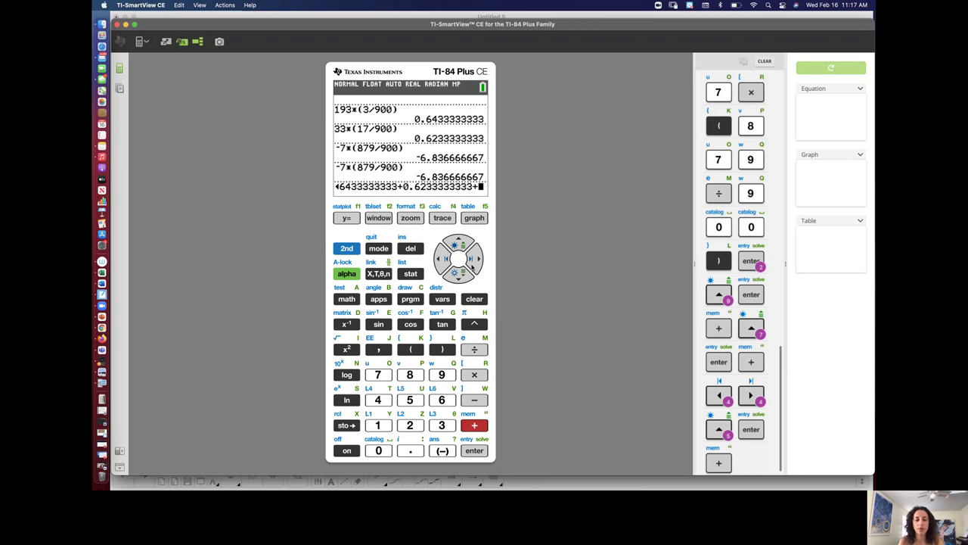
Append -6.836666667 and evaluate the total, getting -3.355555556
click(460, 244)
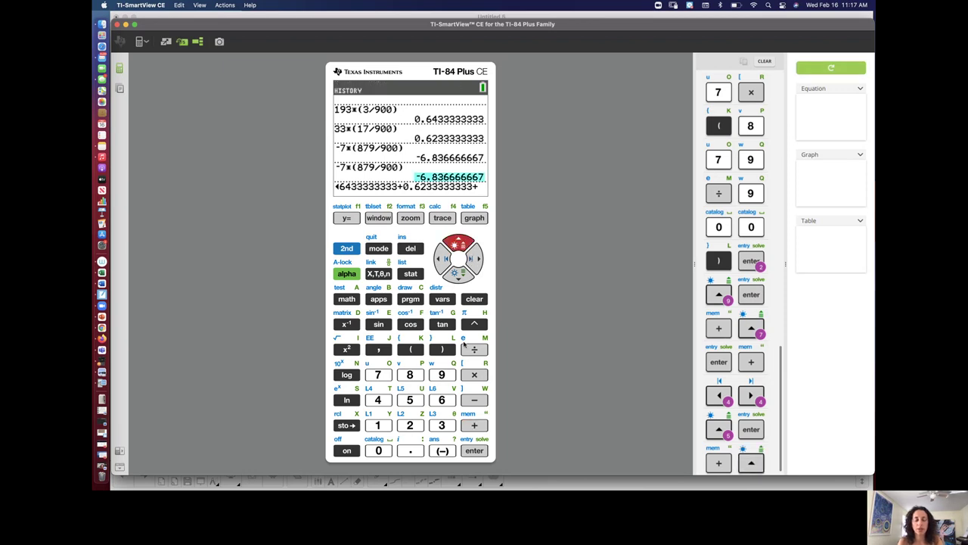
click(473, 452)
click(473, 452)
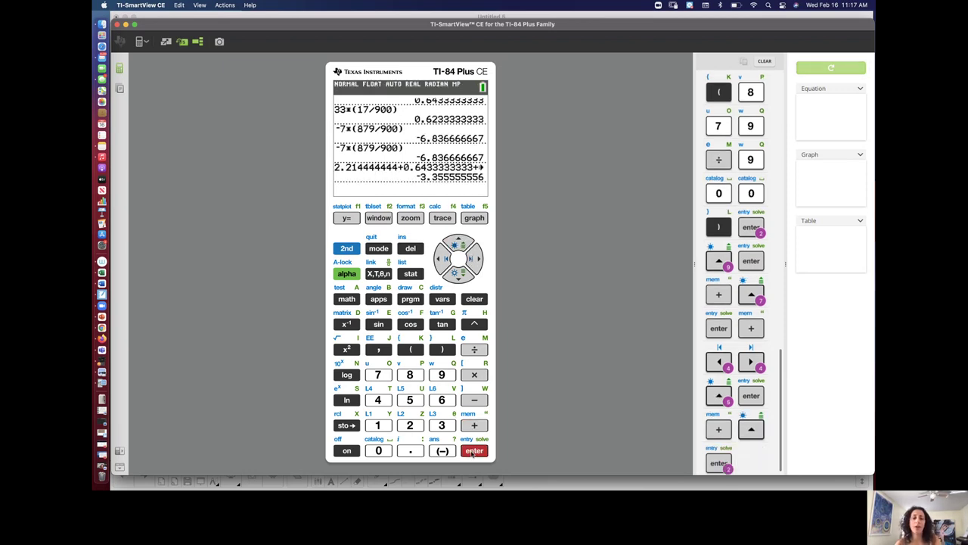
click(472, 452)
click(473, 452)
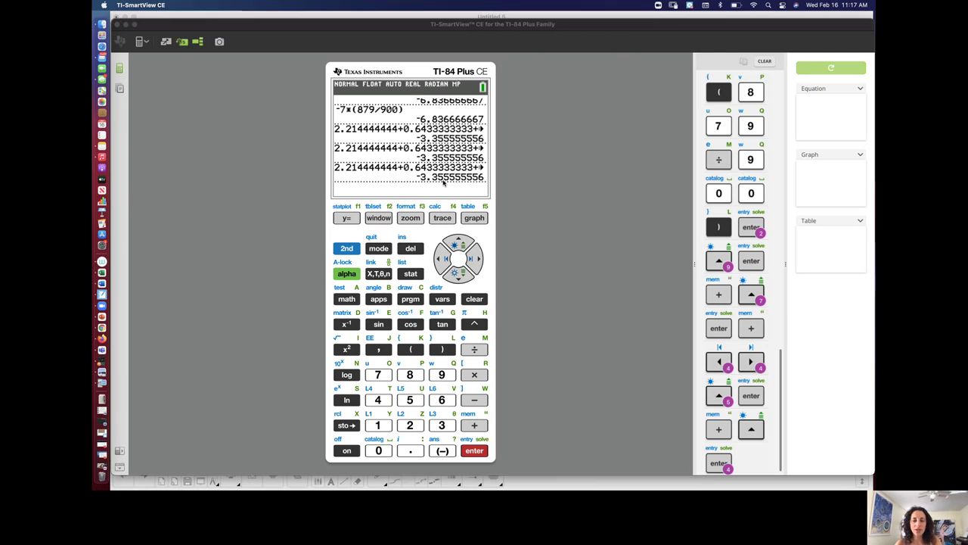
Write -3.3 after the equals sign on the Notebook worksheet
key(super+Tab)
key(super+Tab)
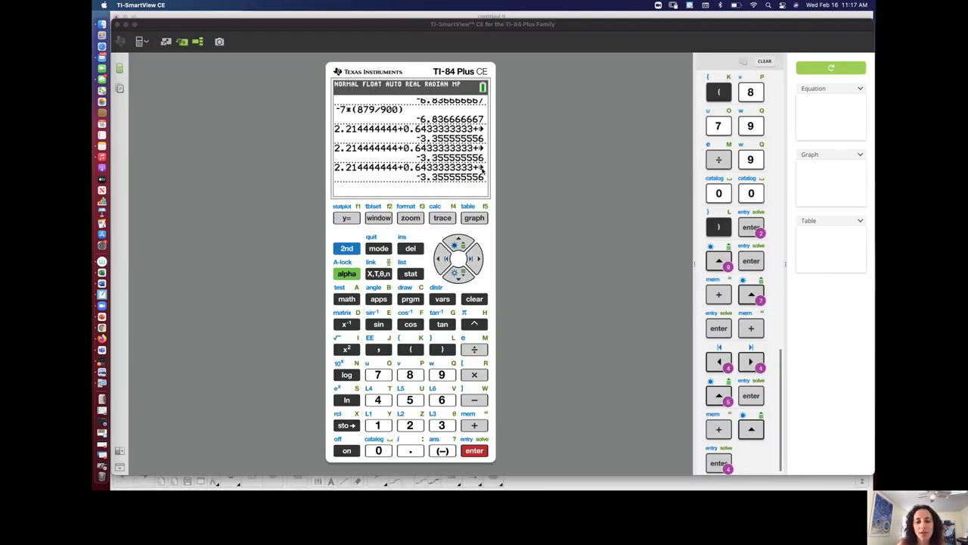
key(super+Tab)
drag(519, 282, 559, 282)
click(544, 286)
Underline 'nearest cent.', write E(x) = before the sum, and circle -3.36
mouse_move(485, 85)
mouse_down()
mouse_move(557, 88)
mouse_move(535, 84)
mouse_up()
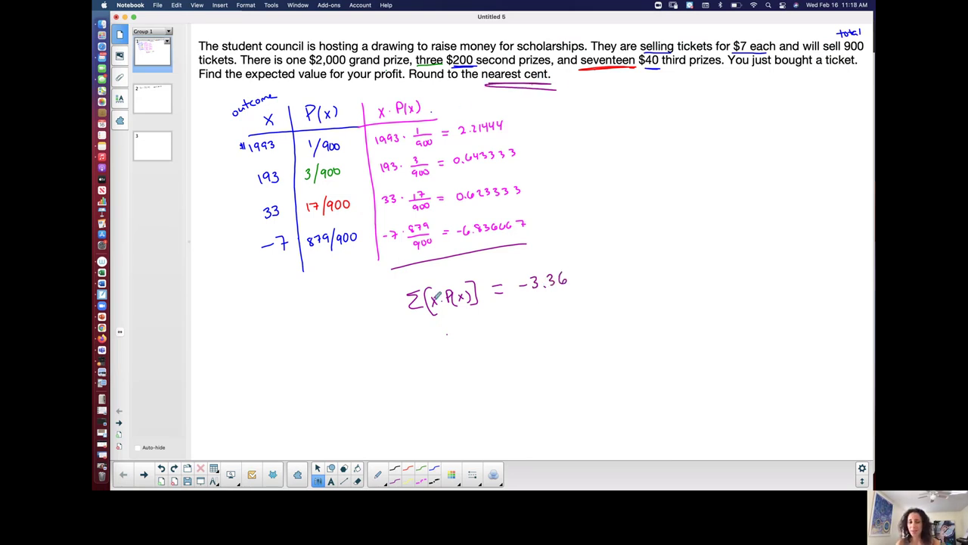
mouse_move(342, 304)
mouse_down()
mouse_move(369, 304)
mouse_move(356, 306)
mouse_move(403, 307)
mouse_up()
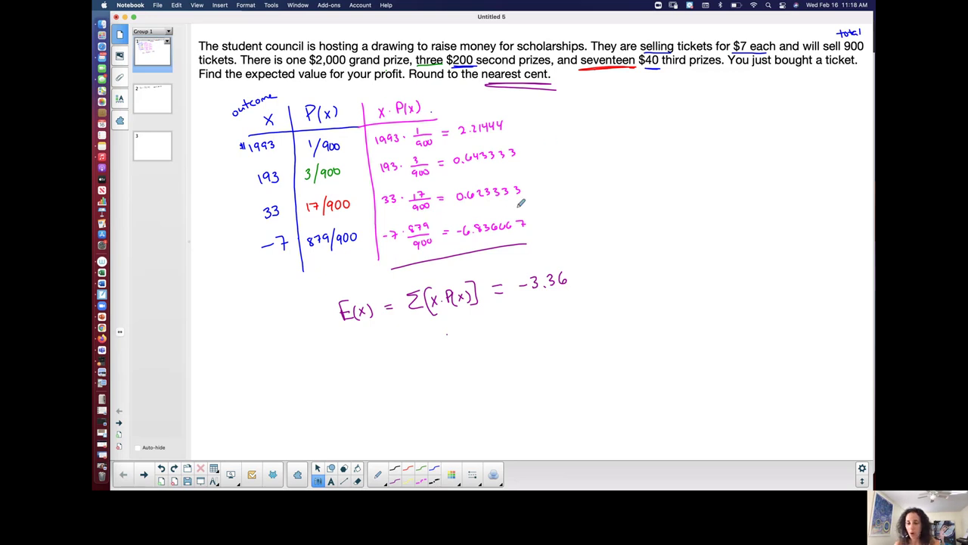
mouse_move(551, 258)
mouse_down()
mouse_move(533, 306)
mouse_move(521, 266)
mouse_move(519, 278)
mouse_up()
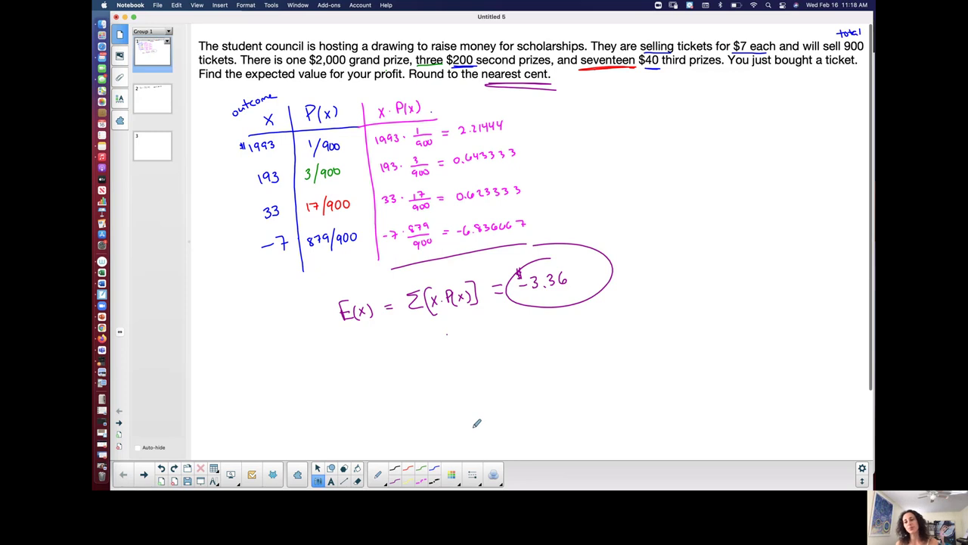